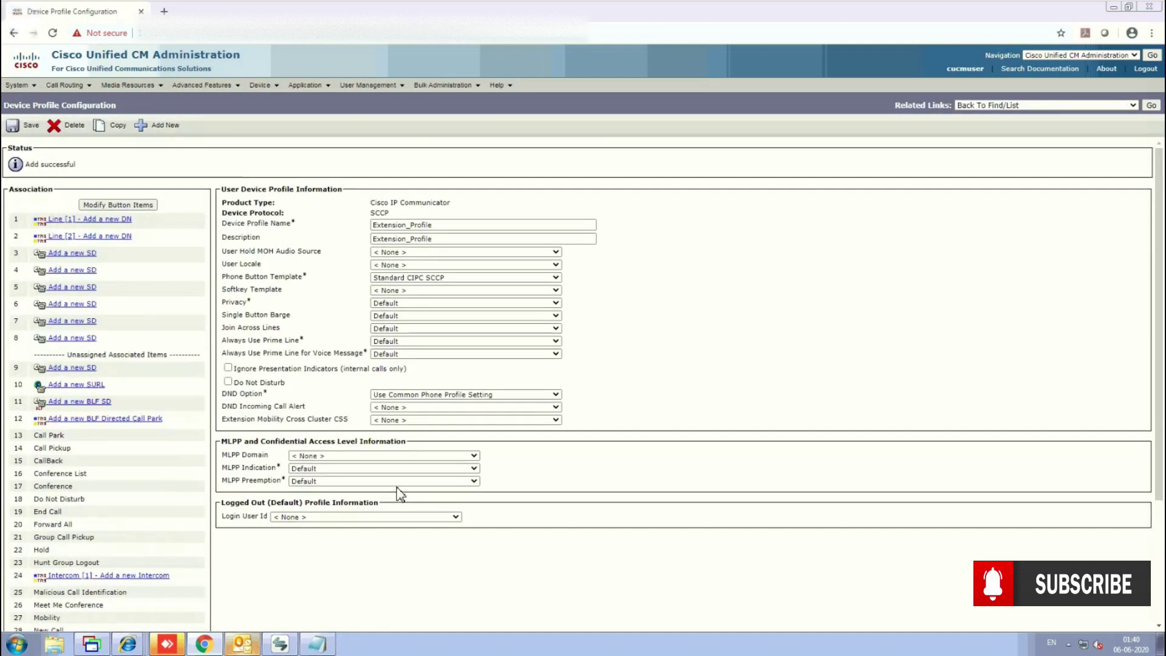
Begin adding a new directory number to line 1 of Extension_Profile.
{"action": "left_click", "coordinate": [108, 220]}
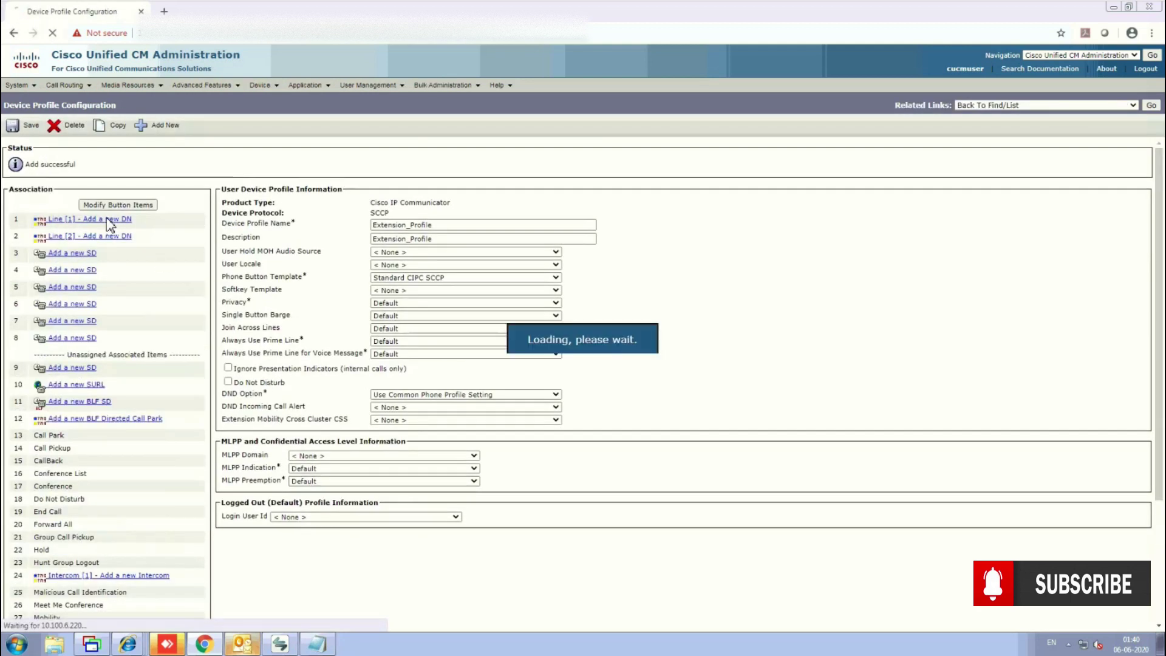
Assign directory number 22006 in partition PT_Internal to line 1, save, and return to the profile.
{"action": "left_click", "coordinate": [122, 203]}
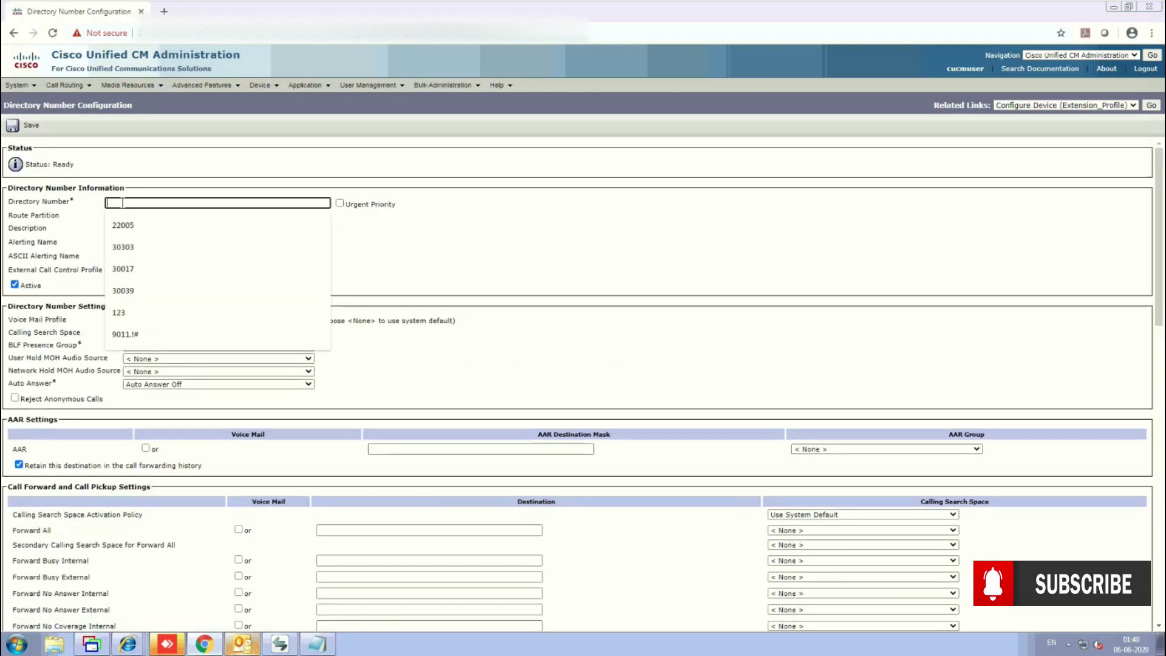
{"action": "type", "text": "22006"}
{"action": "left_click", "coordinate": [530, 220]}
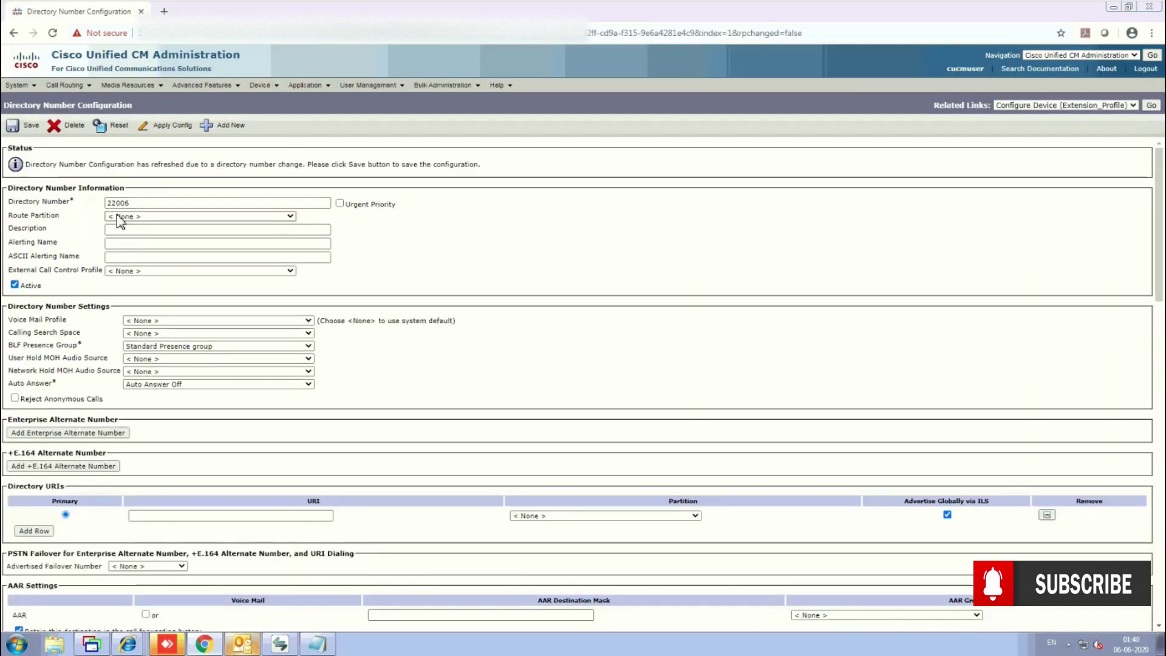
{"action": "left_click", "coordinate": [111, 215]}
{"action": "left_click", "coordinate": [123, 287]}
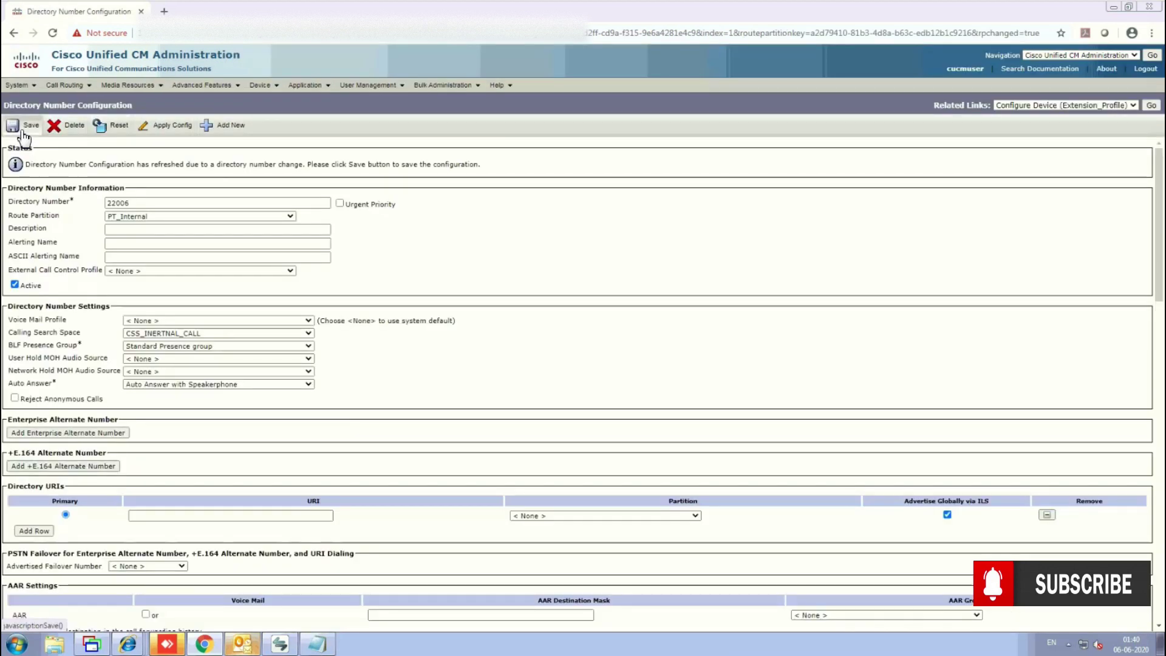
{"action": "left_click", "coordinate": [23, 130]}
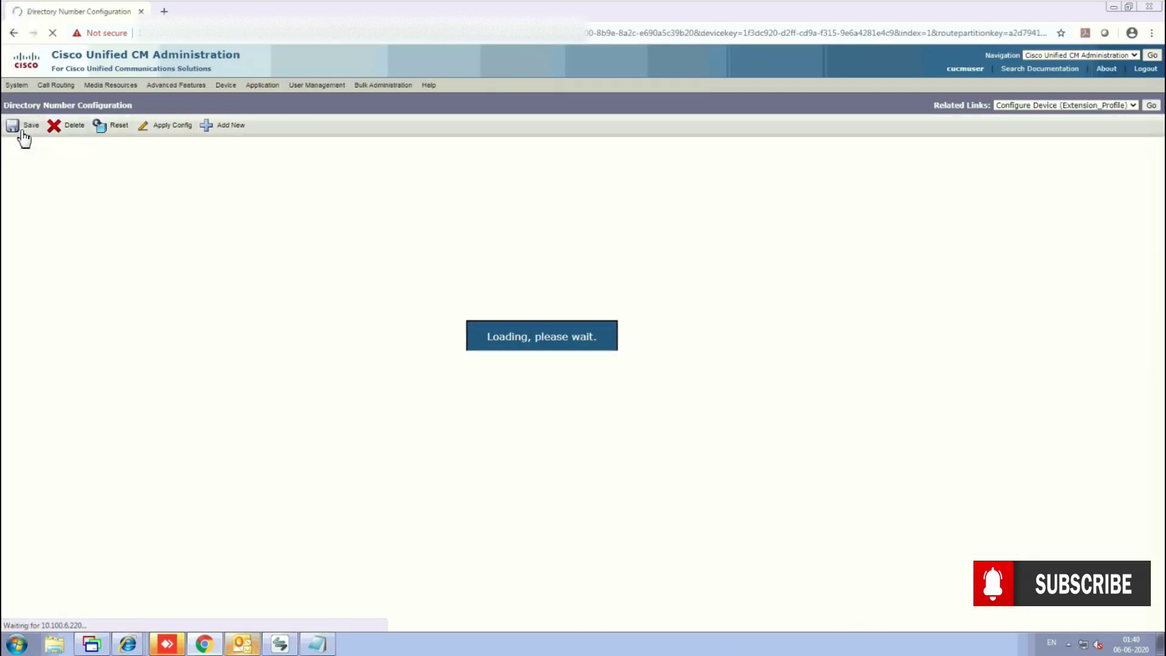
{"action": "left_click", "coordinate": [1152, 107]}
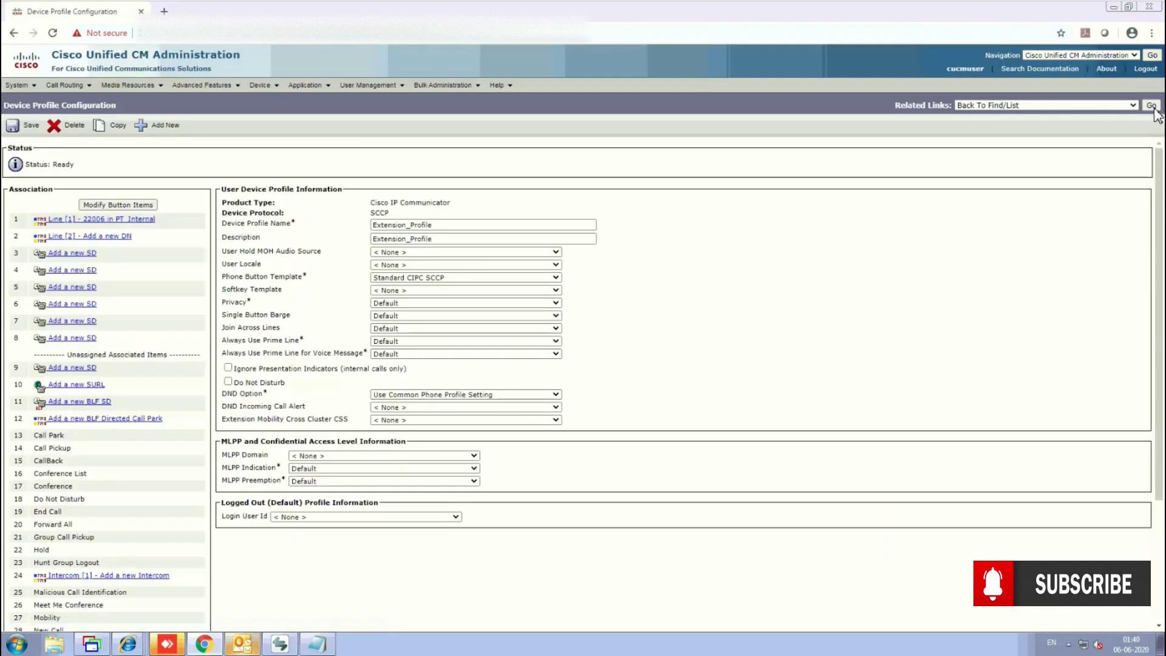
Subscribe Extension_Profile to the Extension mobility service, save, and close the subscription window.
{"action": "left_click", "coordinate": [1026, 108]}
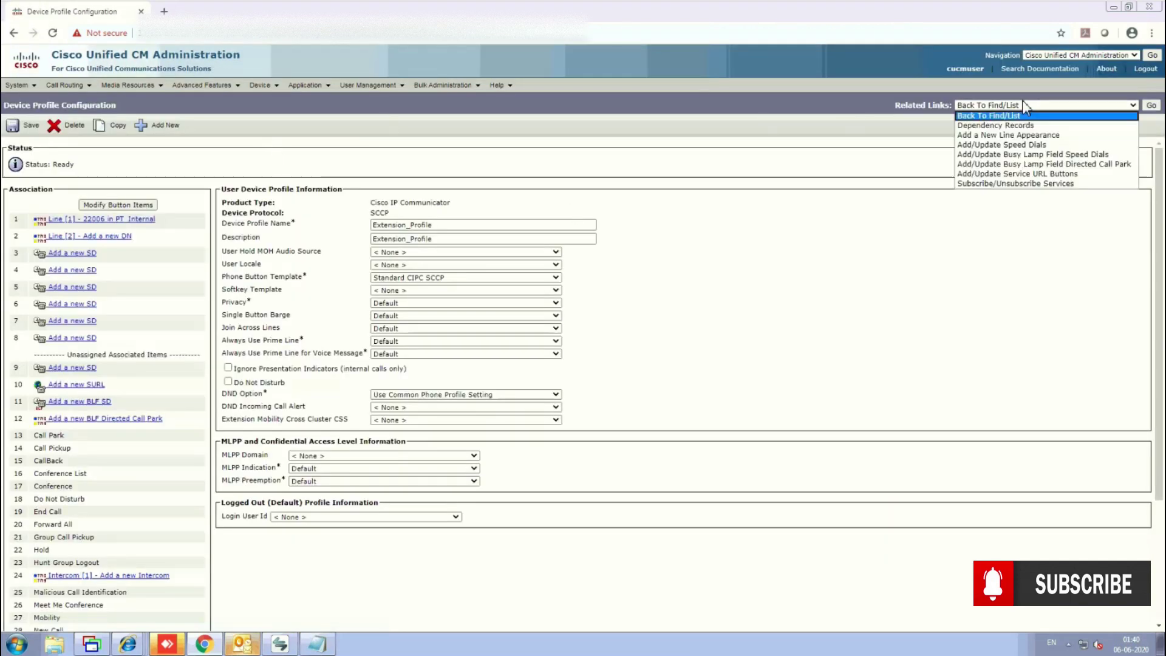
{"action": "left_click", "coordinate": [994, 184]}
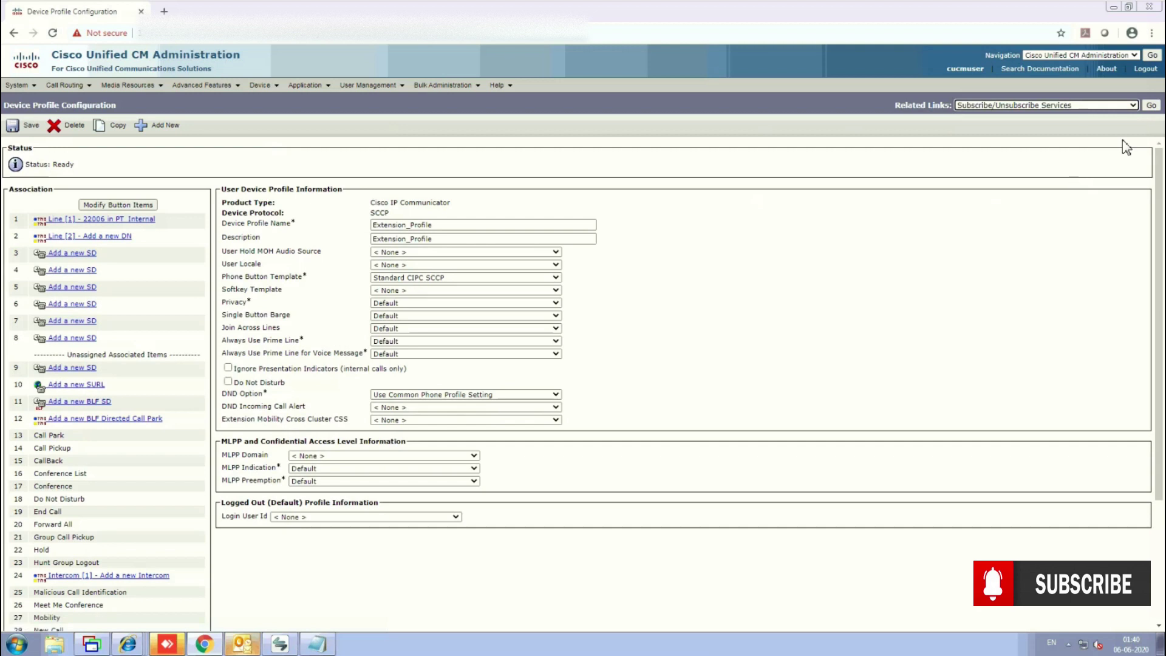
{"action": "left_click", "coordinate": [1149, 108]}
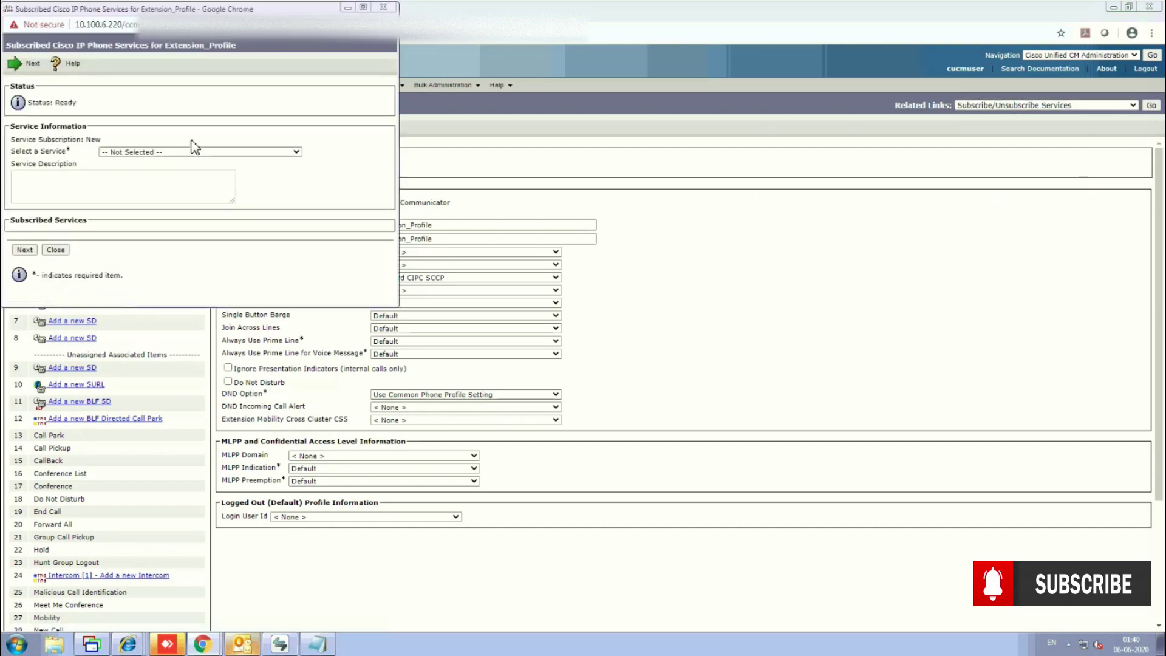
{"action": "left_click", "coordinate": [156, 153]}
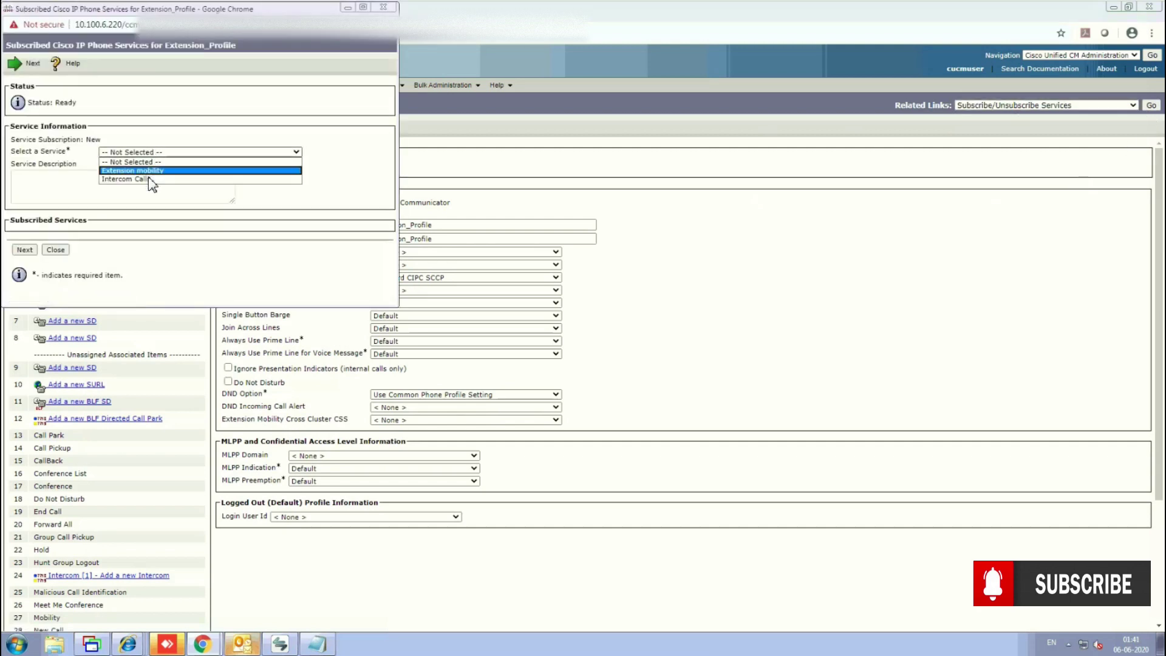
{"action": "left_click", "coordinate": [150, 170]}
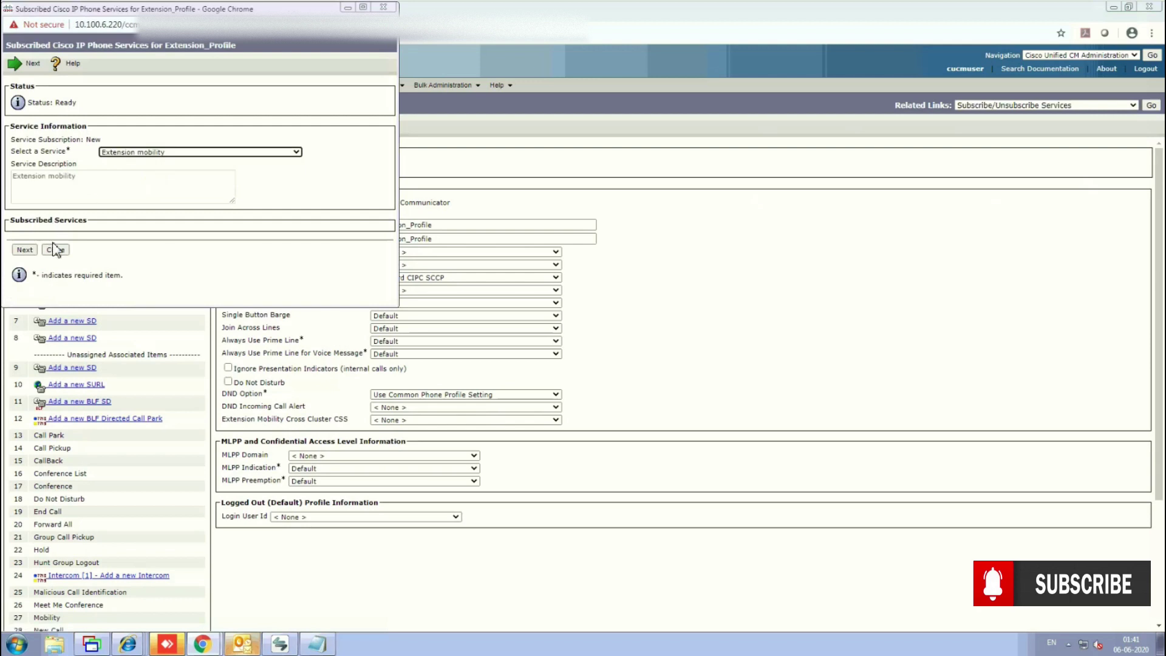
{"action": "left_click", "coordinate": [24, 250]}
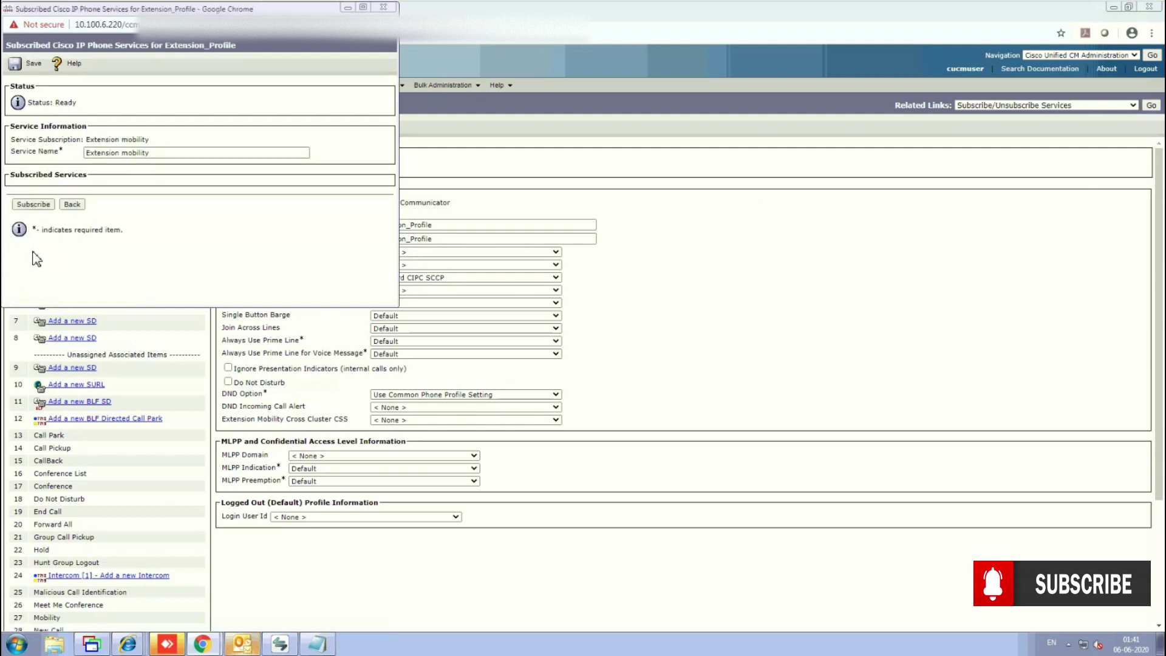
{"action": "left_click", "coordinate": [34, 204]}
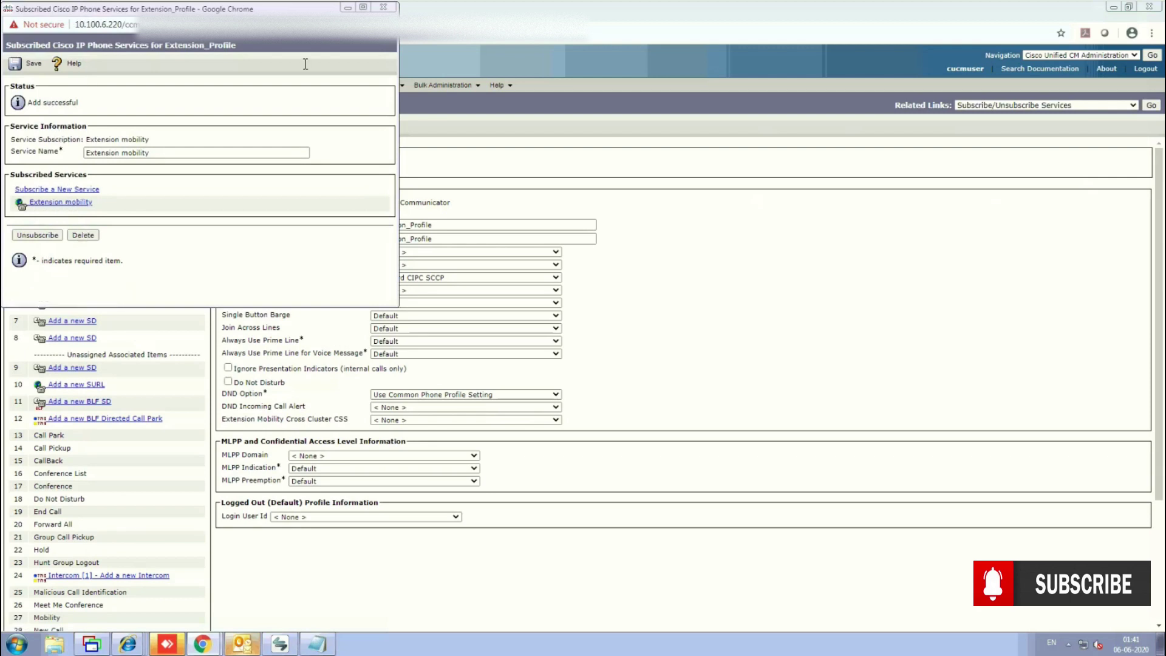
{"action": "left_click", "coordinate": [18, 63]}
{"action": "left_click", "coordinate": [383, 7]}
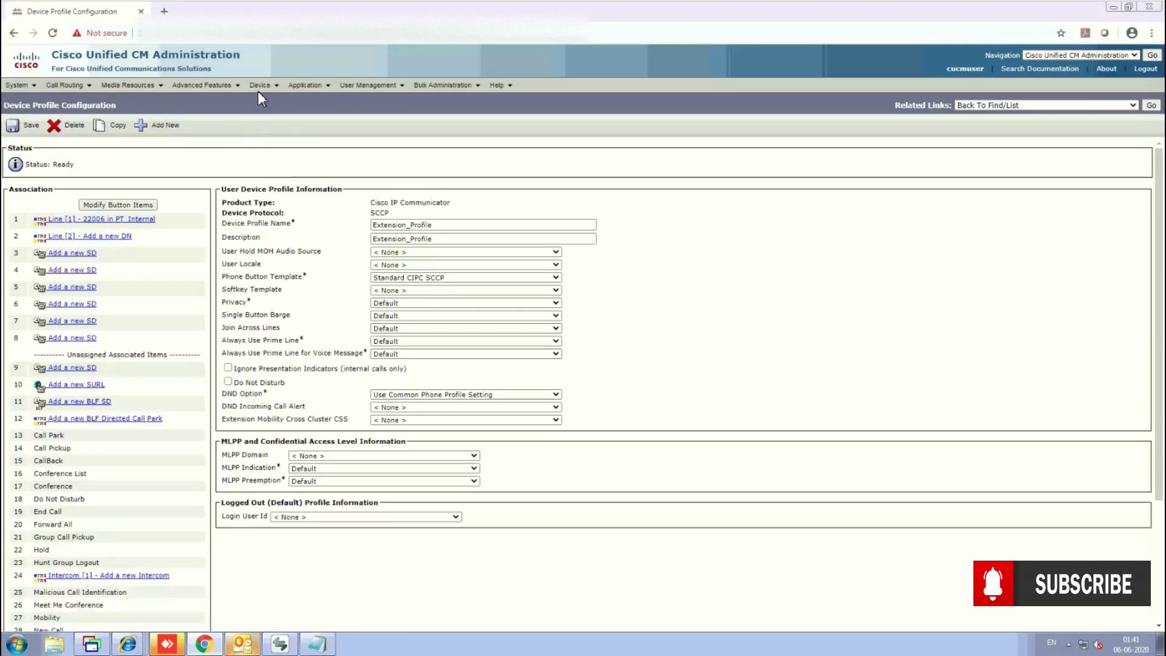
Start a new end user from the User Management end user page.
{"action": "left_click", "coordinate": [260, 90]}
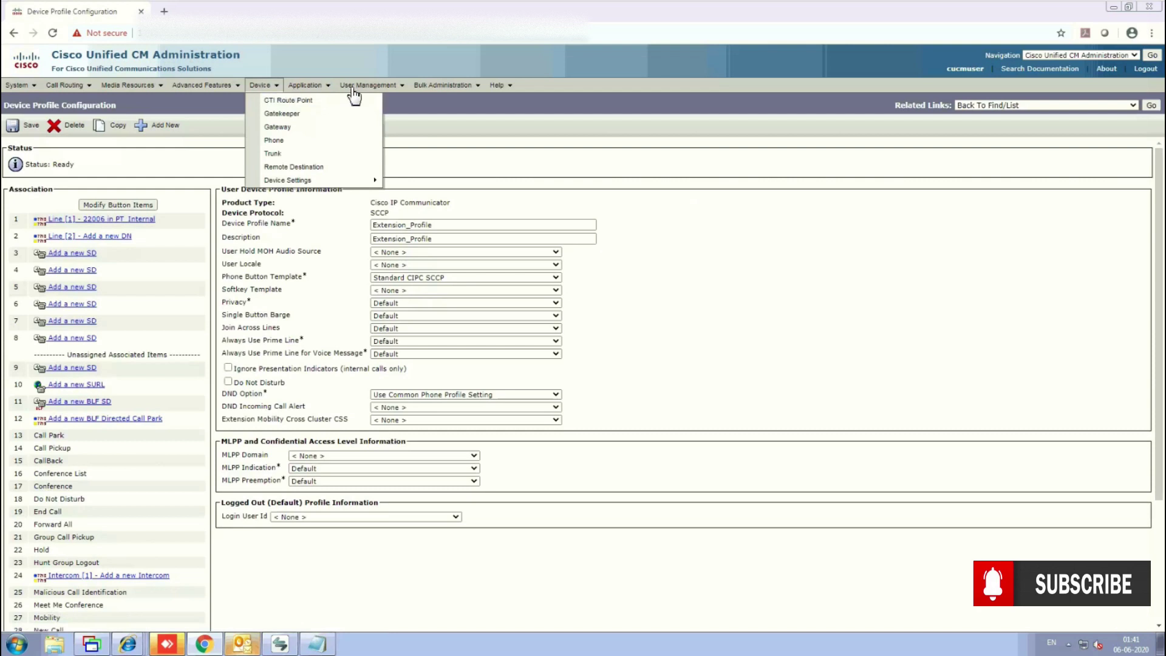
{"action": "left_click", "coordinate": [386, 91]}
{"action": "left_click", "coordinate": [371, 113]}
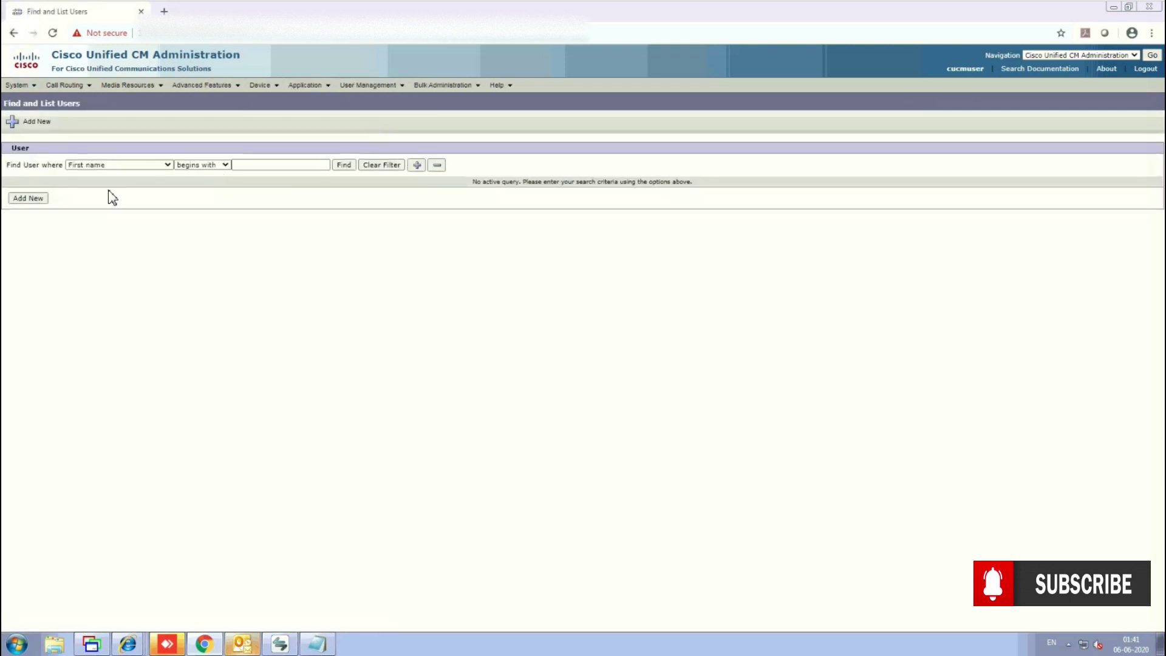
{"action": "left_click", "coordinate": [44, 203]}
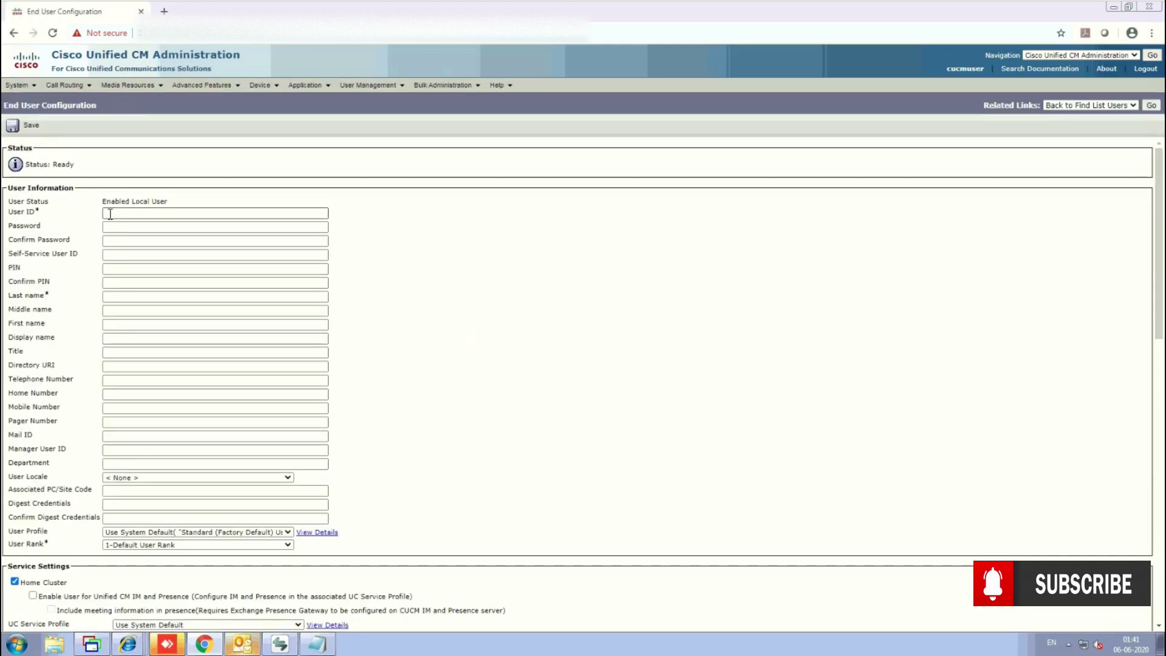
{"action": "left_click", "coordinate": [111, 213]}
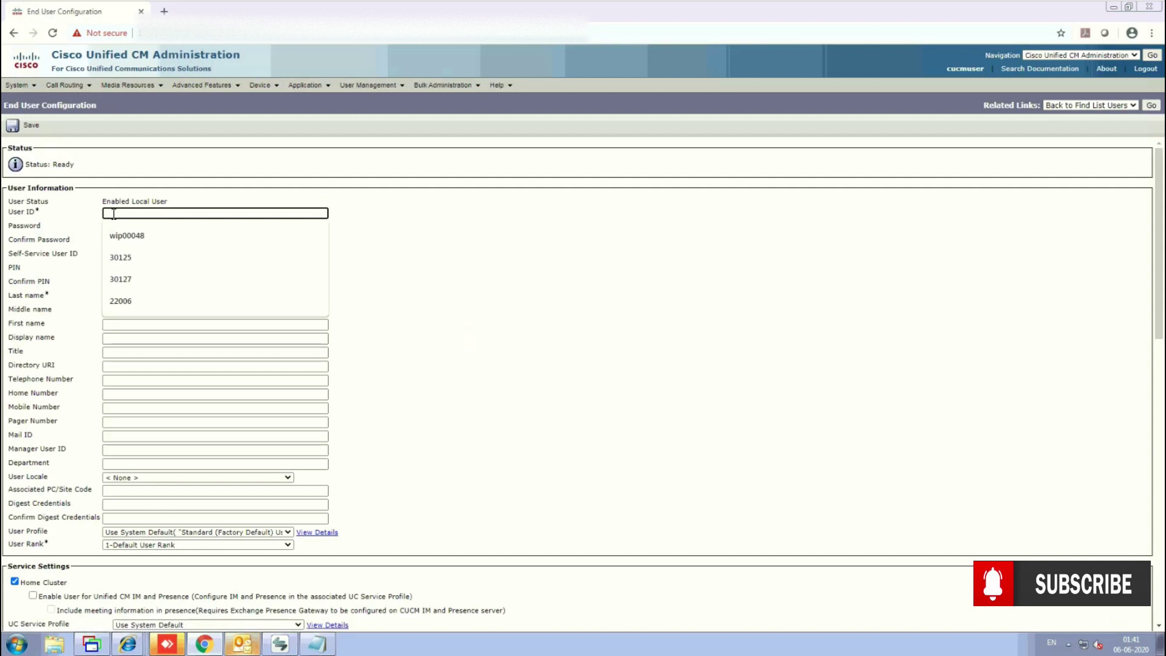
{"action": "type", "text": "22006"}
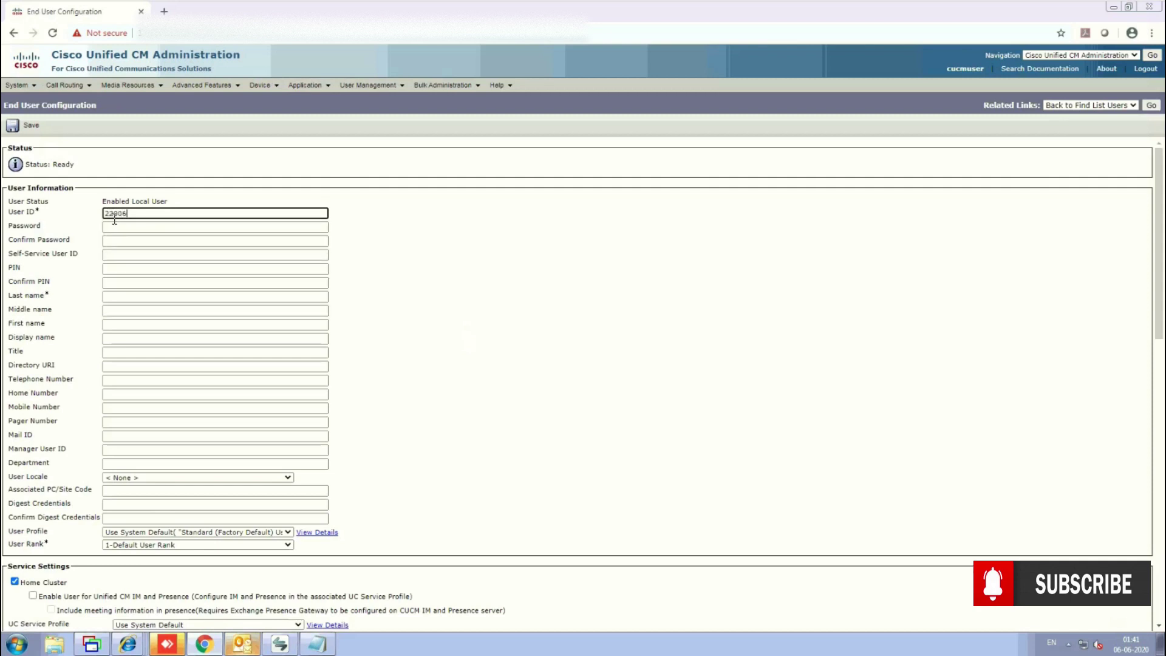
{"action": "left_click", "coordinate": [119, 226]}
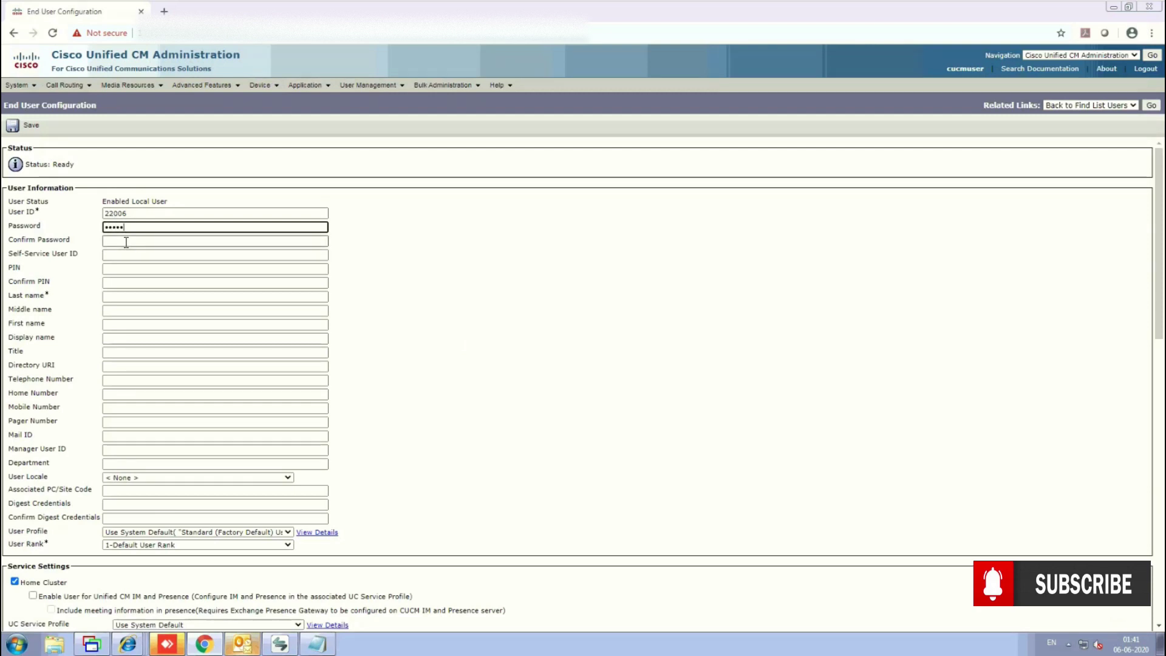
{"action": "left_click", "coordinate": [126, 242]}
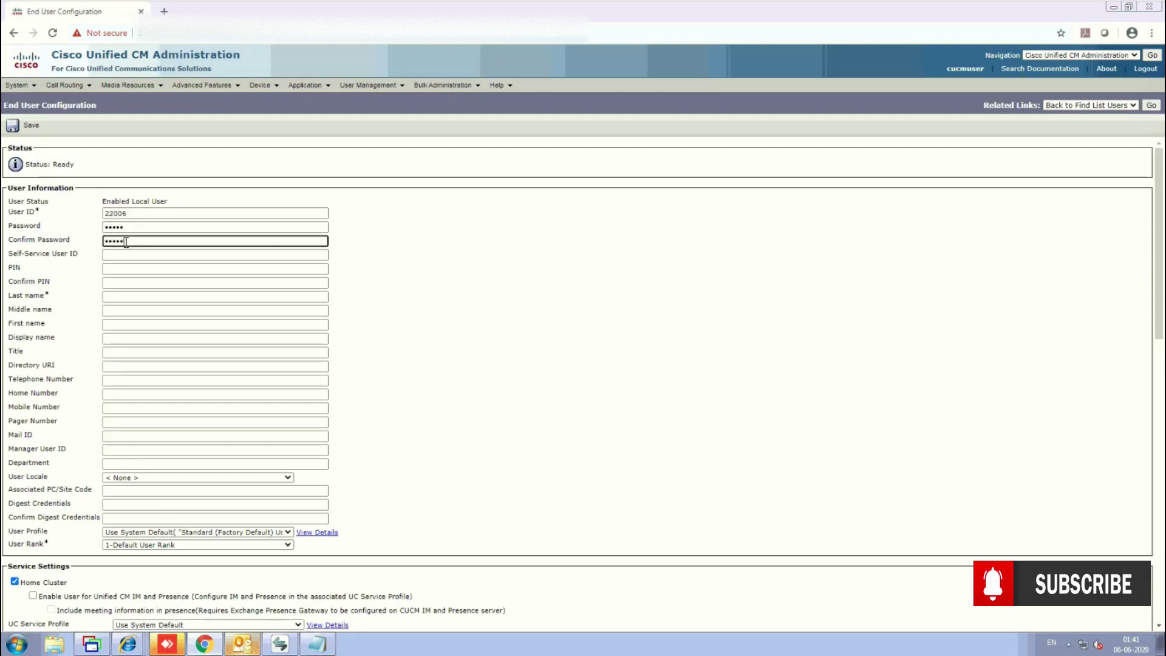
{"action": "left_click", "coordinate": [134, 268]}
{"action": "type", "text": "1"}
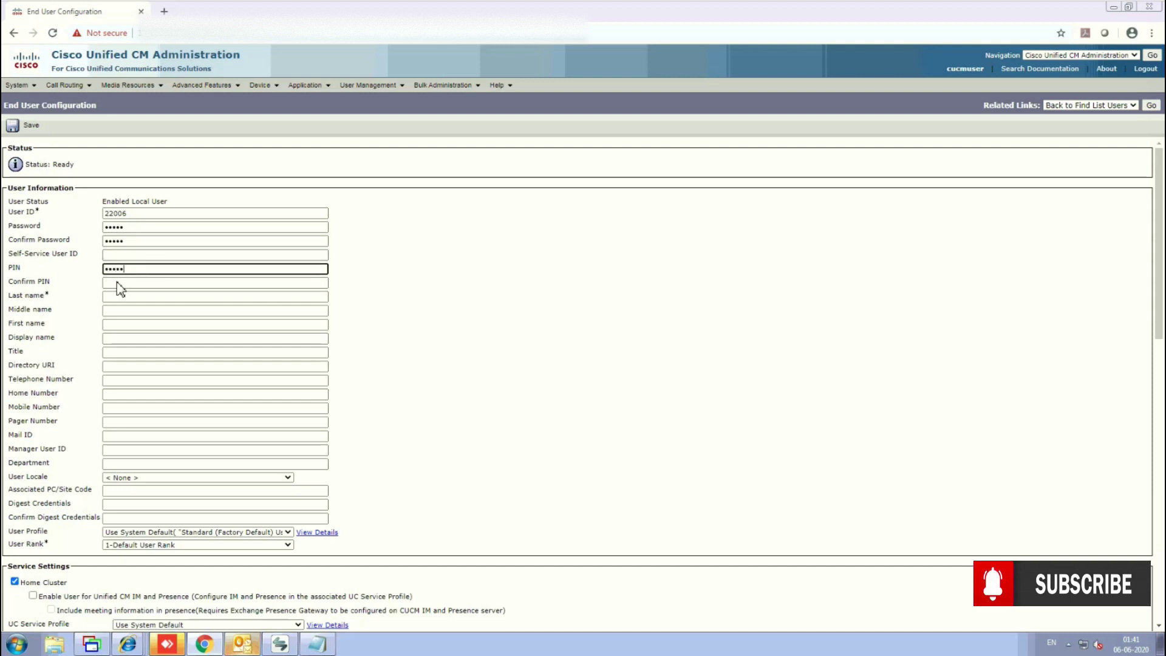
{"action": "left_click", "coordinate": [117, 283]}
{"action": "type", "text": "1234"}
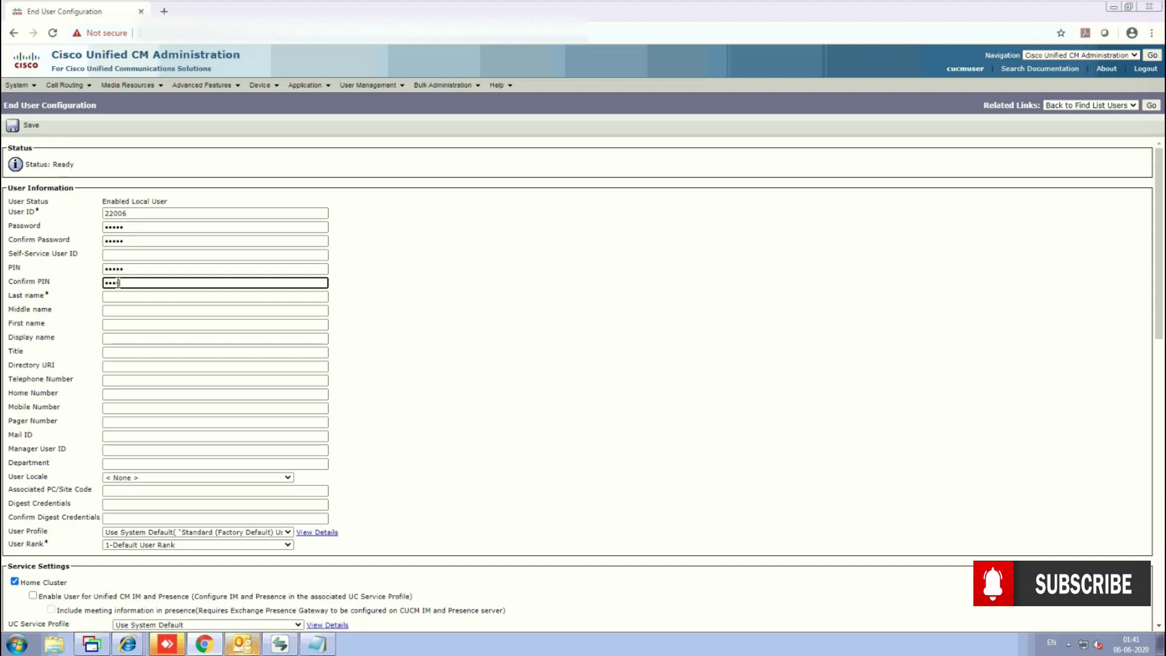
Set first name Test and last name EM, then save the new user.
{"action": "left_click", "coordinate": [128, 297]}
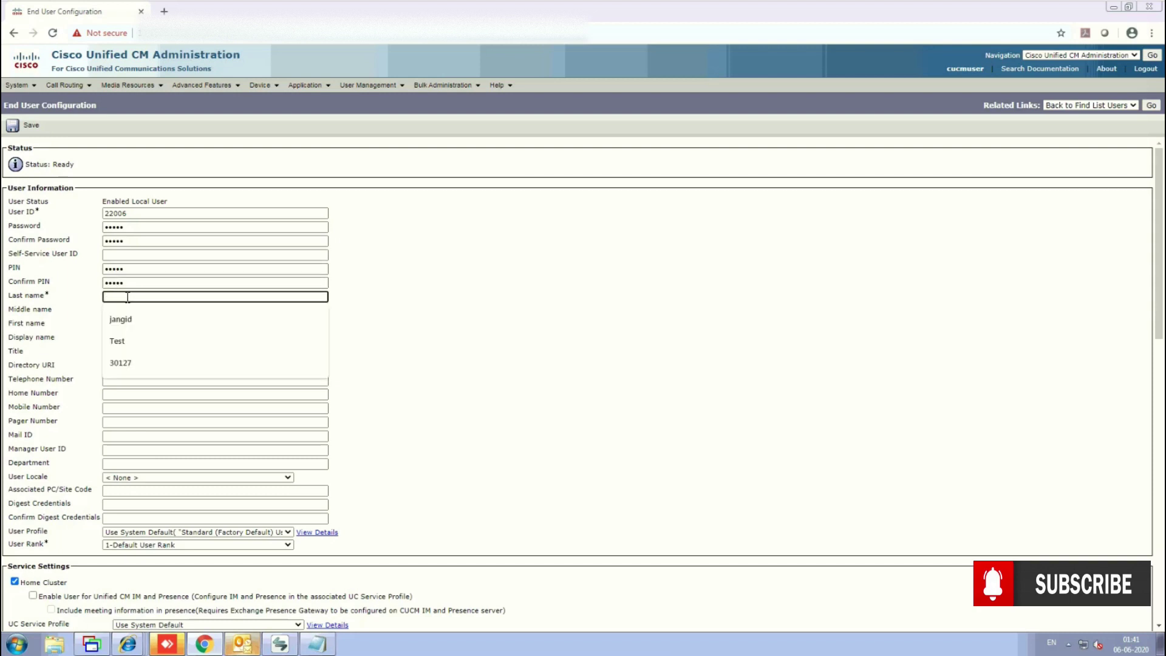
{"action": "type", "text": "te"}
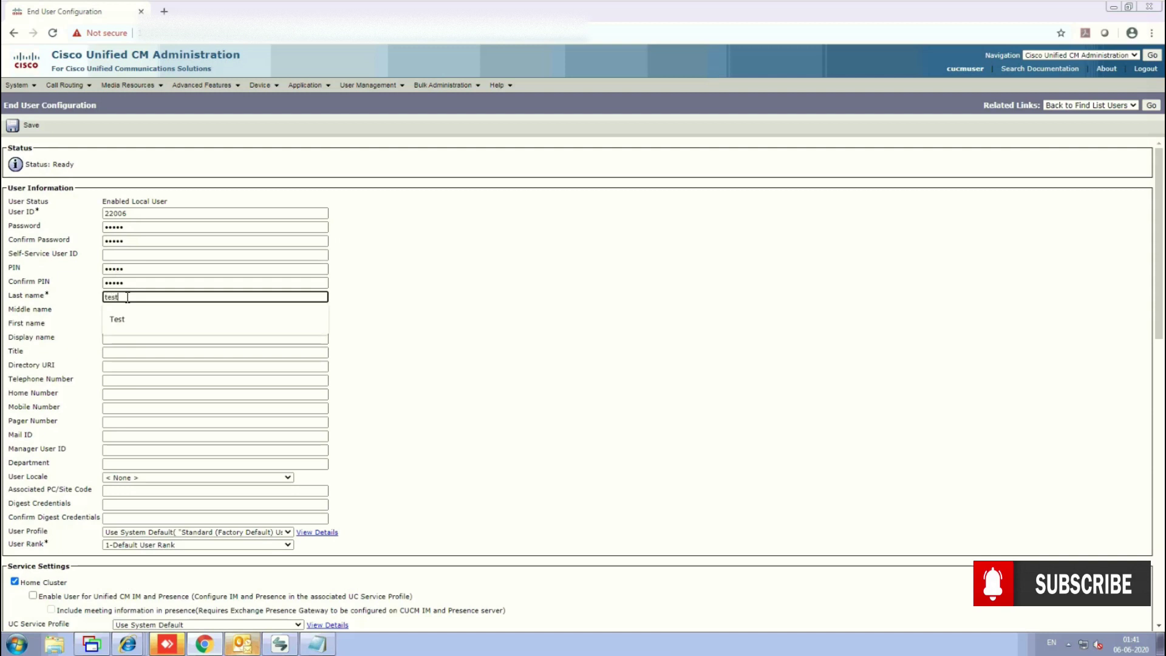
{"action": "type", "text": "st"}
{"action": "left_click", "coordinate": [181, 328]}
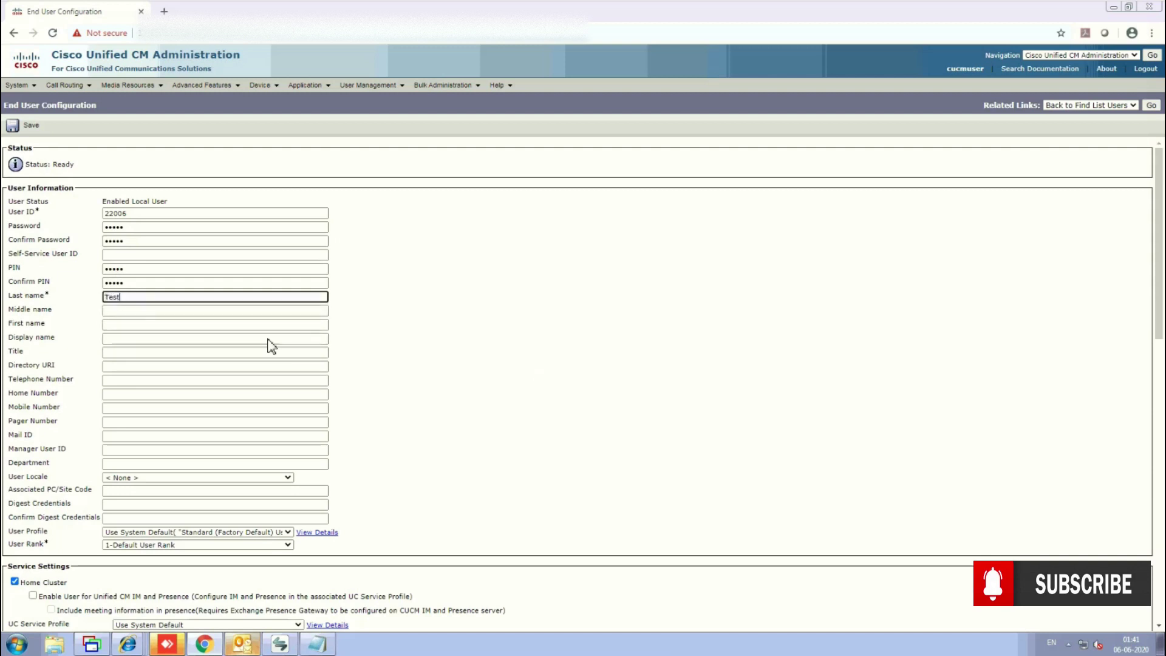
{"action": "left_click", "coordinate": [111, 327]}
{"action": "left_click", "coordinate": [113, 326]}
{"action": "type", "text": "Test"}
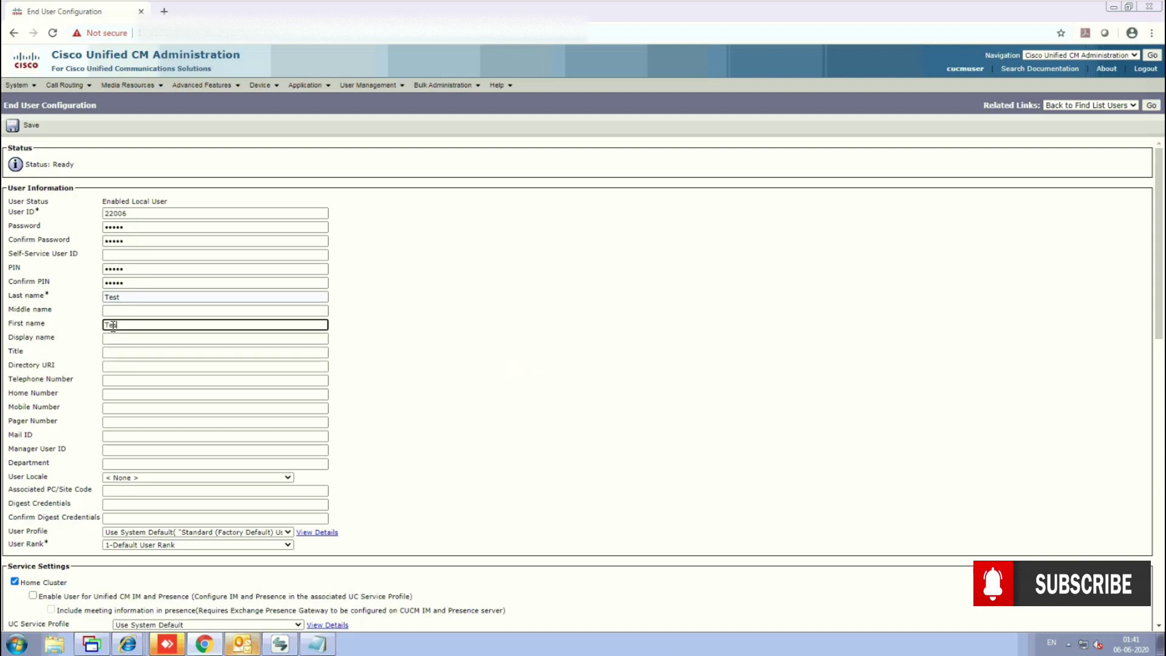
{"action": "left_click", "coordinate": [130, 297]}
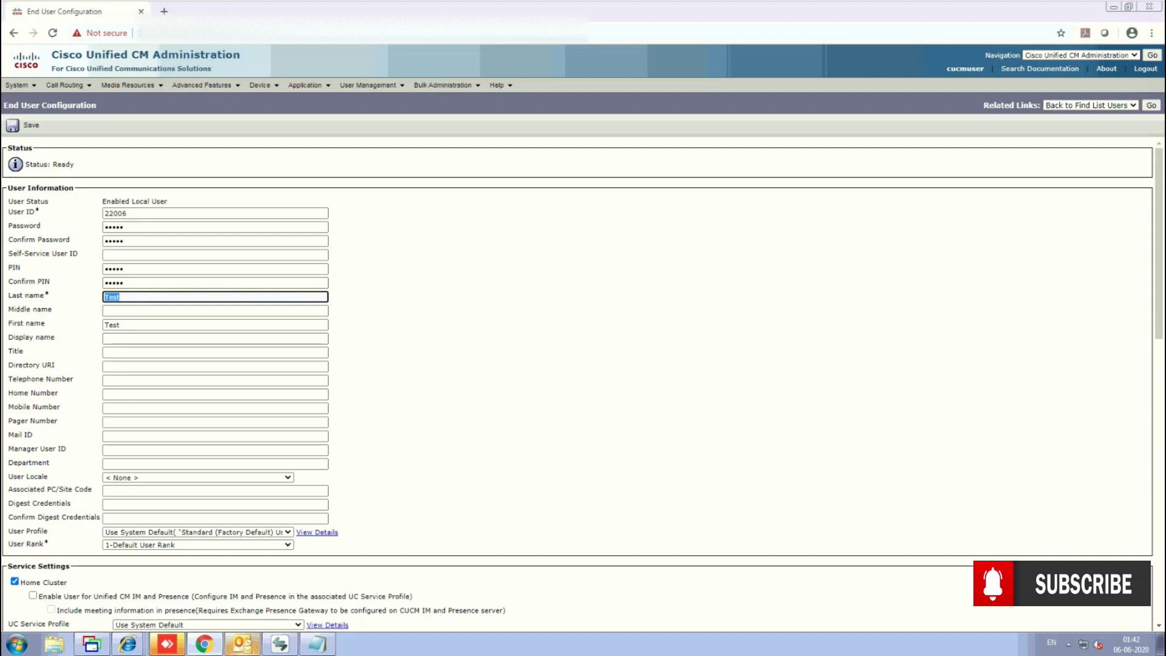
{"action": "left_click", "coordinate": [577, 419]}
{"action": "left_click", "coordinate": [29, 130]}
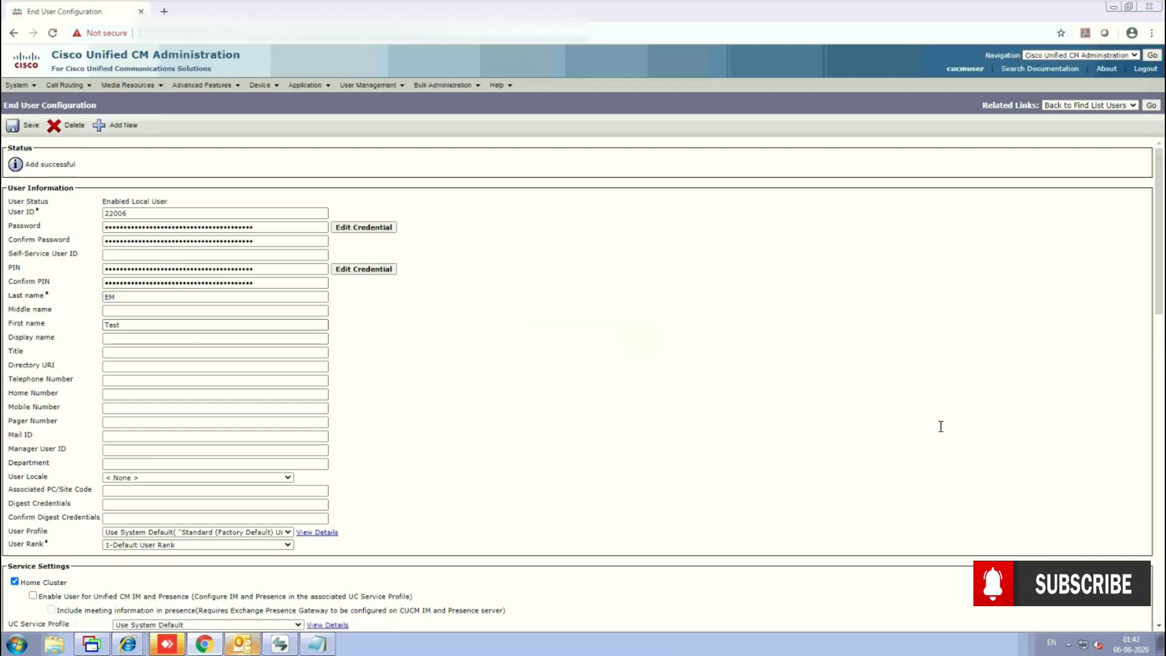
Add Extension_Profile to user 22006's CTI controlled device profiles and save.
{"action": "scroll", "coordinate": [425, 391], "scroll_direction": "down", "scroll_amount": 4}
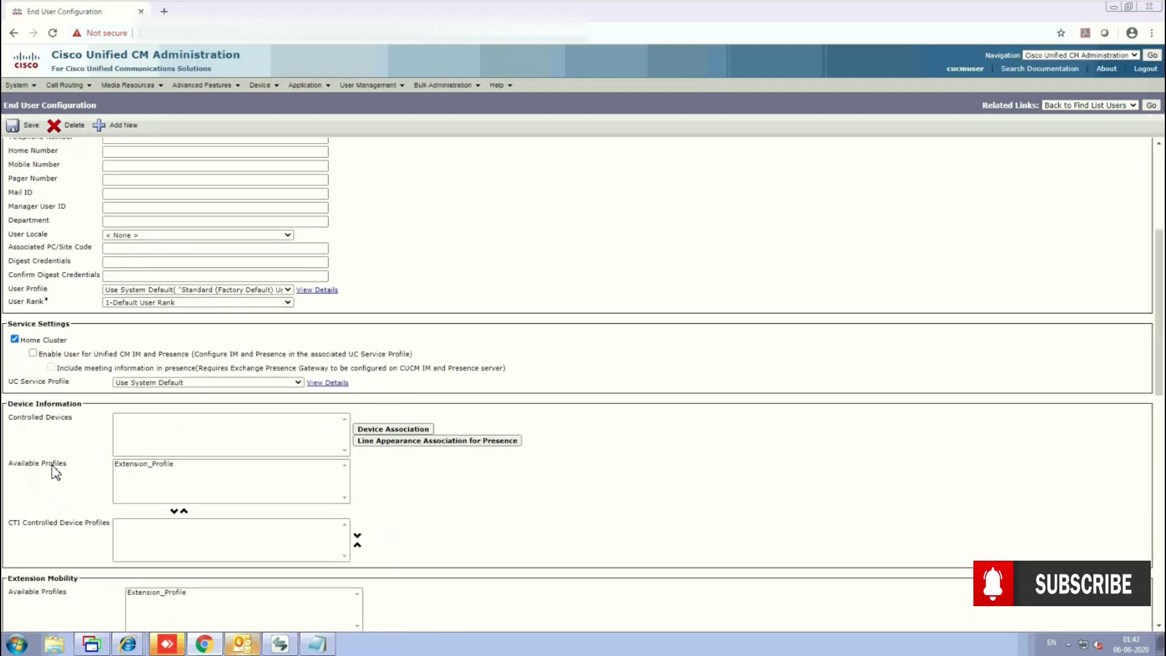
{"action": "left_click", "coordinate": [145, 473]}
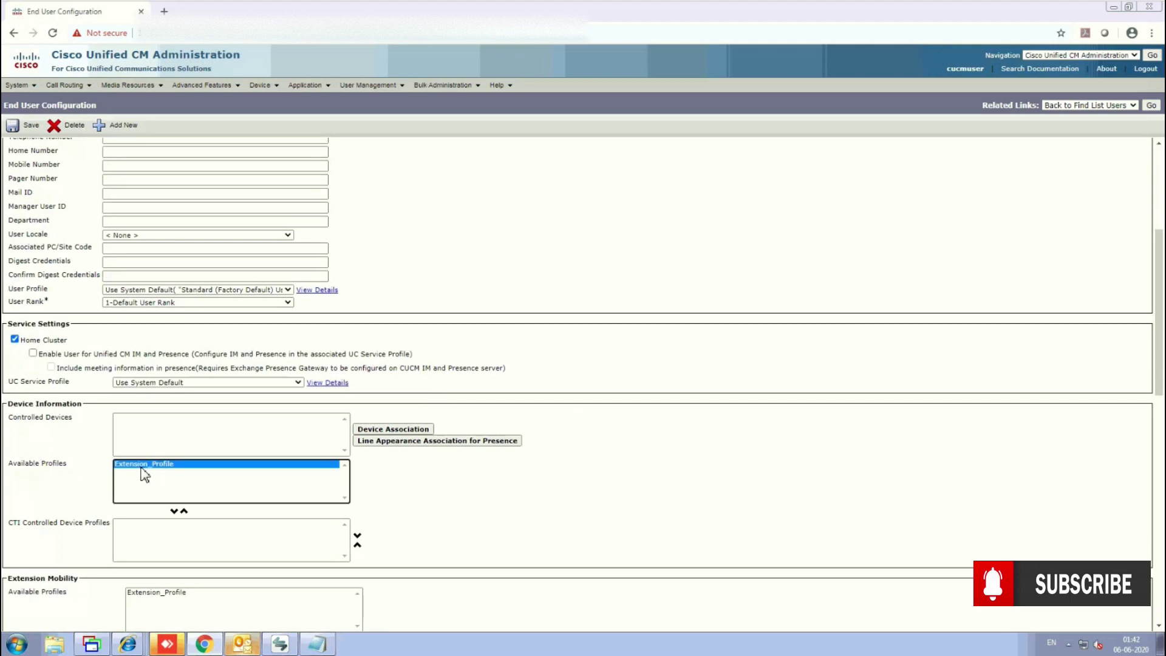
{"action": "left_click", "coordinate": [174, 511]}
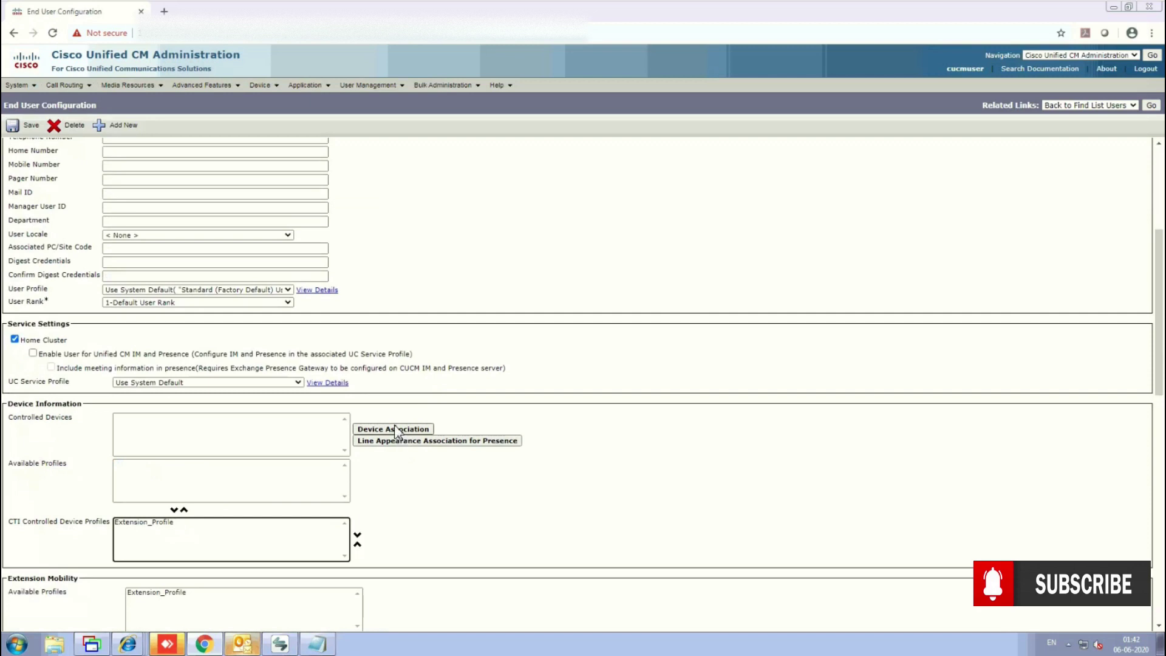
{"action": "left_click", "coordinate": [13, 127]}
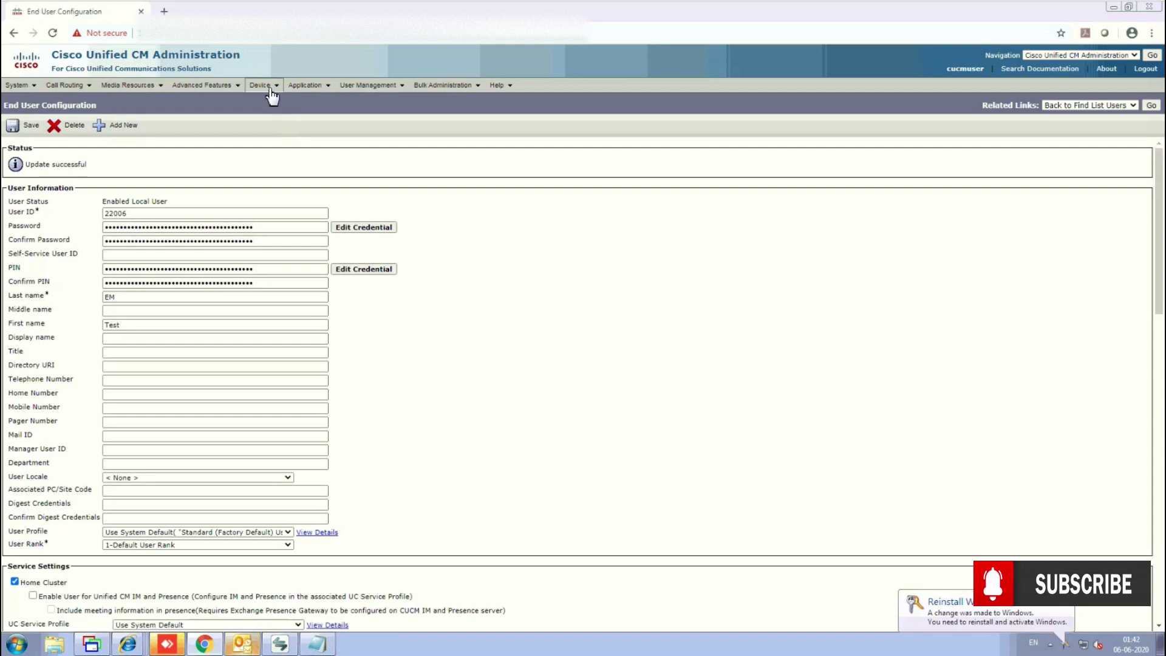
{"action": "left_click", "coordinate": [272, 96]}
Subscribe phone SEP7845C4277E24 to the Extension mobility service and save the subscription.
{"action": "left_click", "coordinate": [277, 142]}
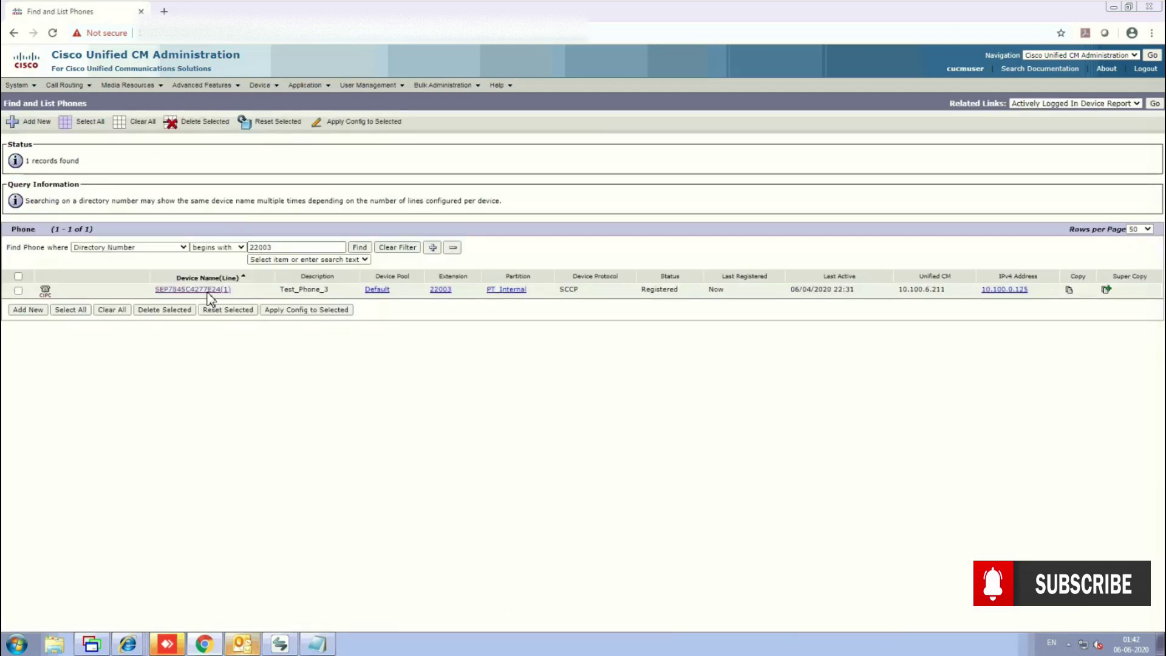
{"action": "left_click", "coordinate": [207, 292]}
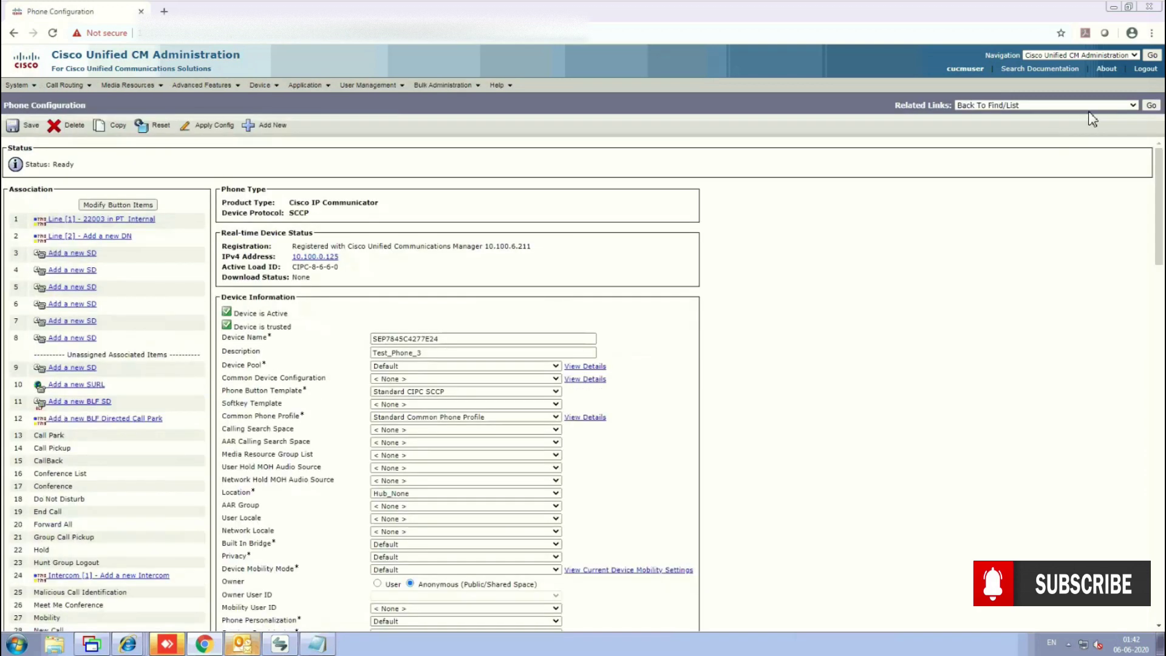
{"action": "left_click", "coordinate": [1044, 106]}
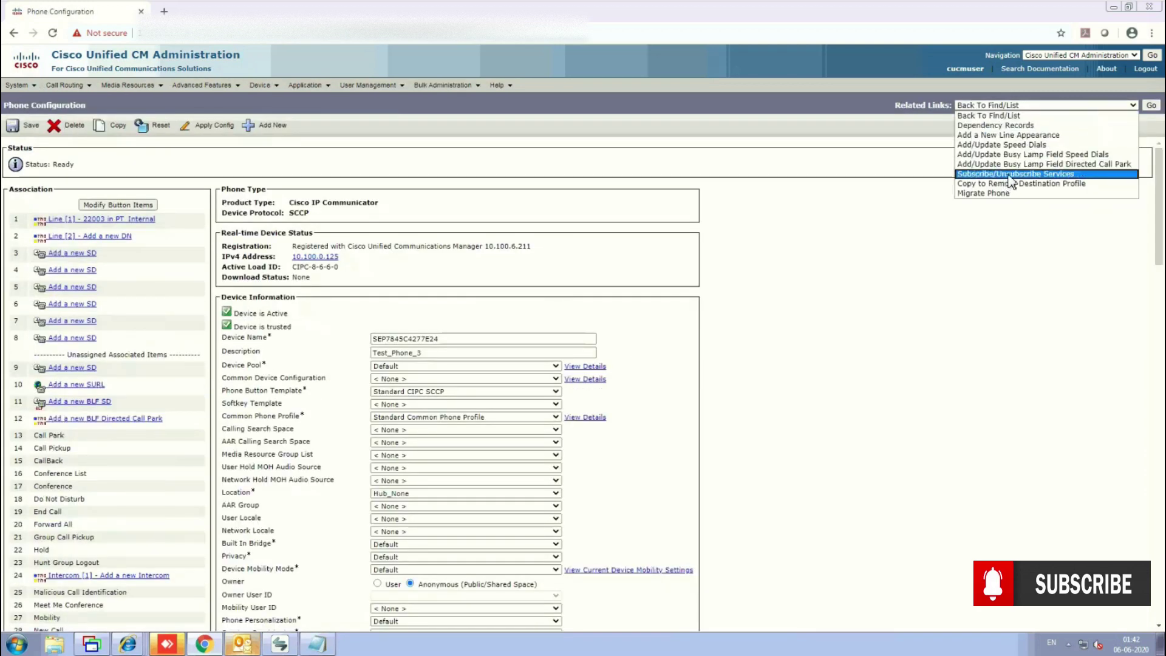
{"action": "left_click", "coordinate": [1009, 175]}
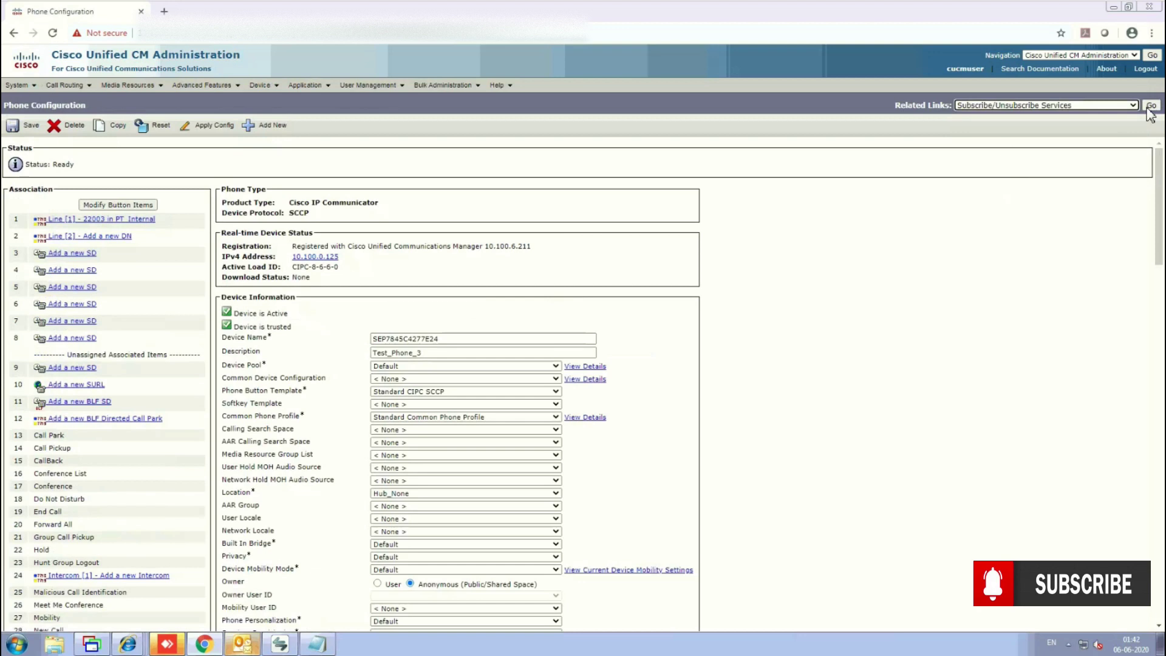
{"action": "left_click", "coordinate": [1149, 108]}
{"action": "left_click", "coordinate": [122, 153]}
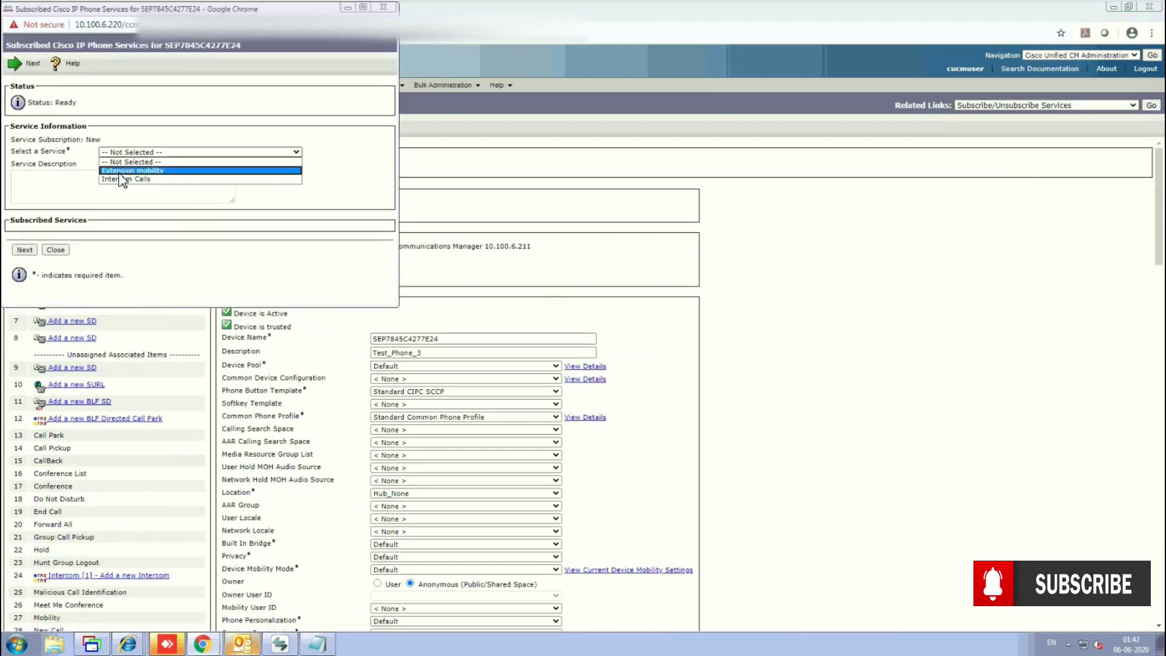
{"action": "left_click", "coordinate": [122, 171]}
{"action": "left_click", "coordinate": [25, 250]}
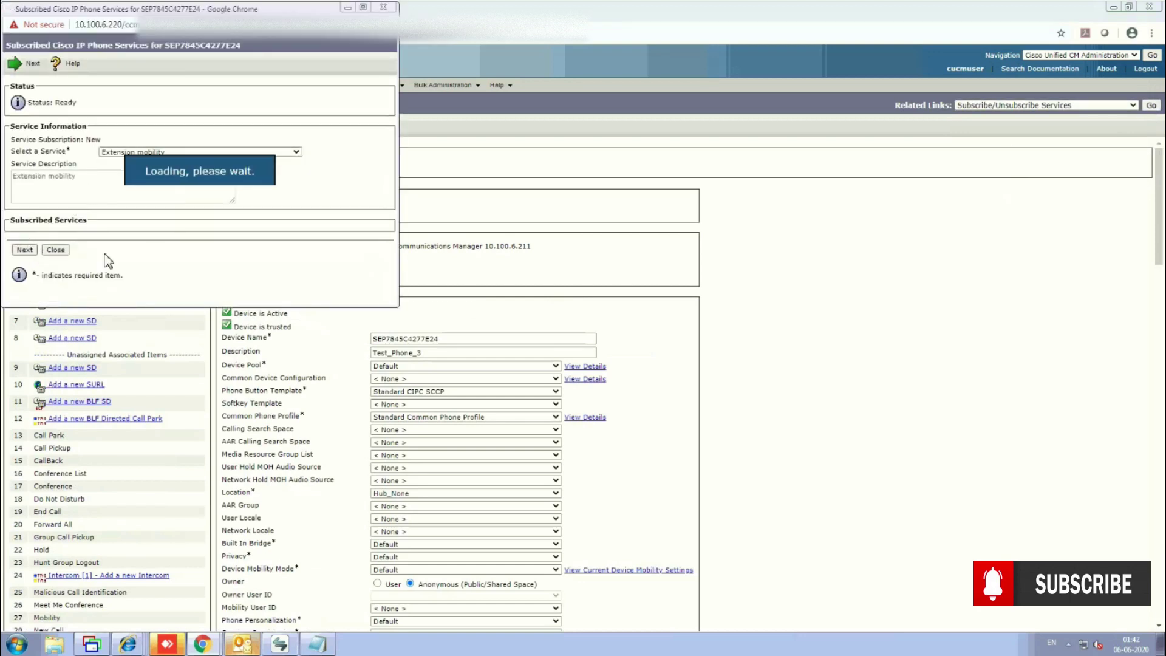
{"action": "left_click", "coordinate": [35, 204]}
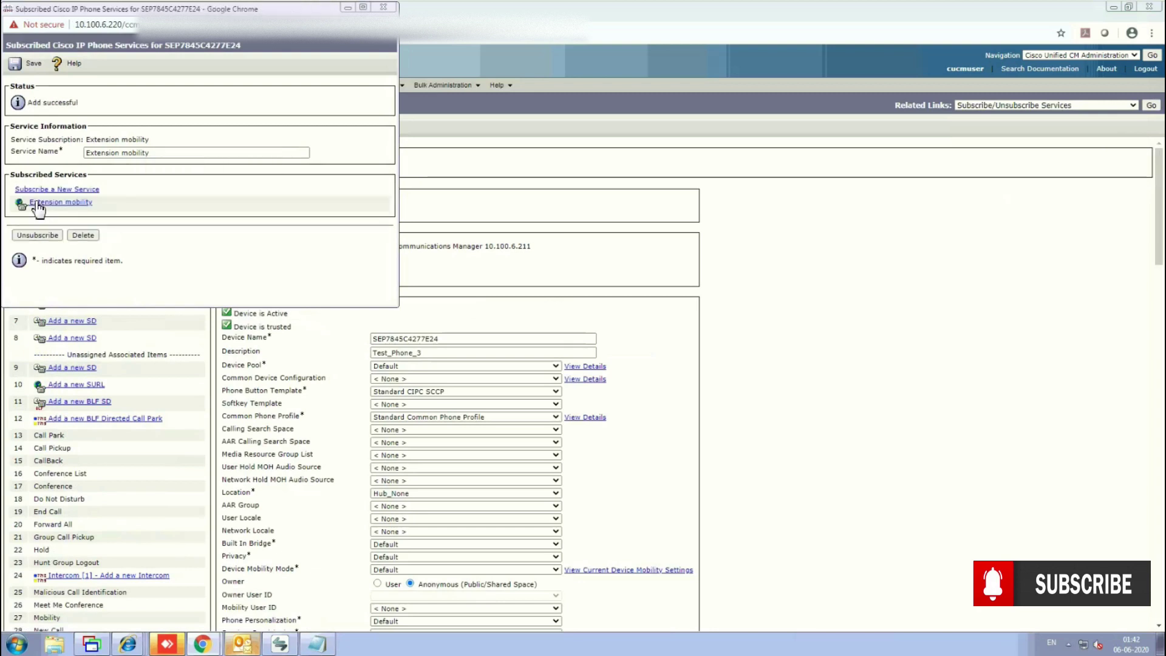
{"action": "left_click", "coordinate": [32, 63]}
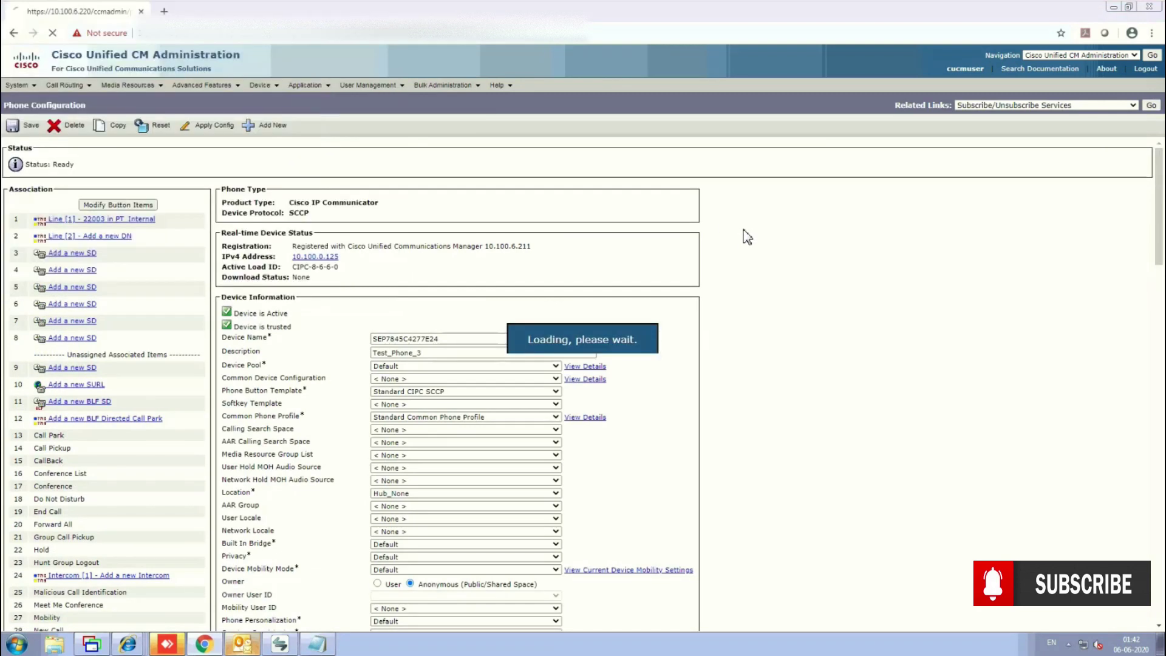
Reset phone SEP7845C4277E24 and bring up the IP Communicator softphone.
{"action": "left_click", "coordinate": [152, 126]}
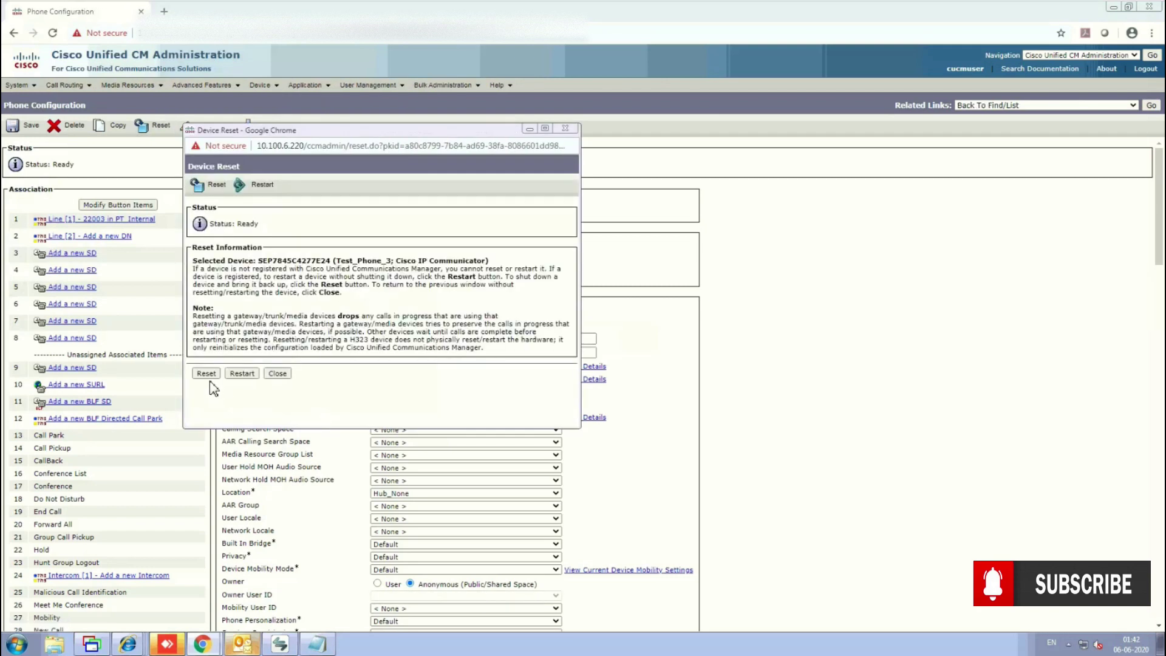
{"action": "left_click", "coordinate": [206, 373]}
{"action": "left_click", "coordinate": [277, 372]}
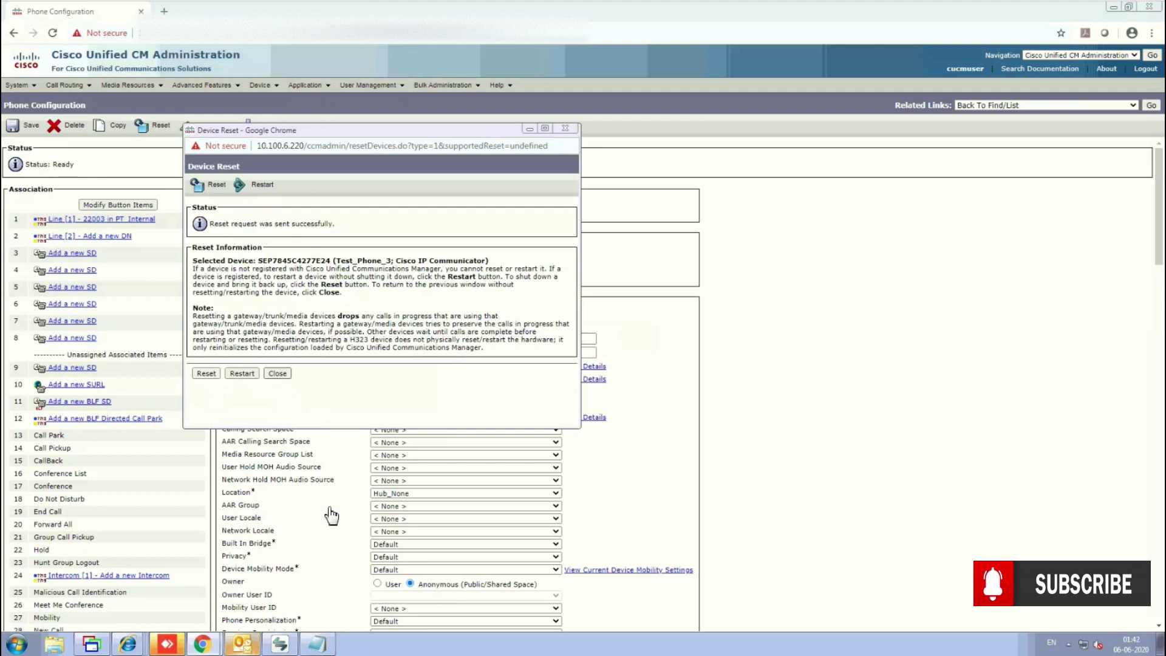
{"action": "left_click", "coordinate": [290, 644]}
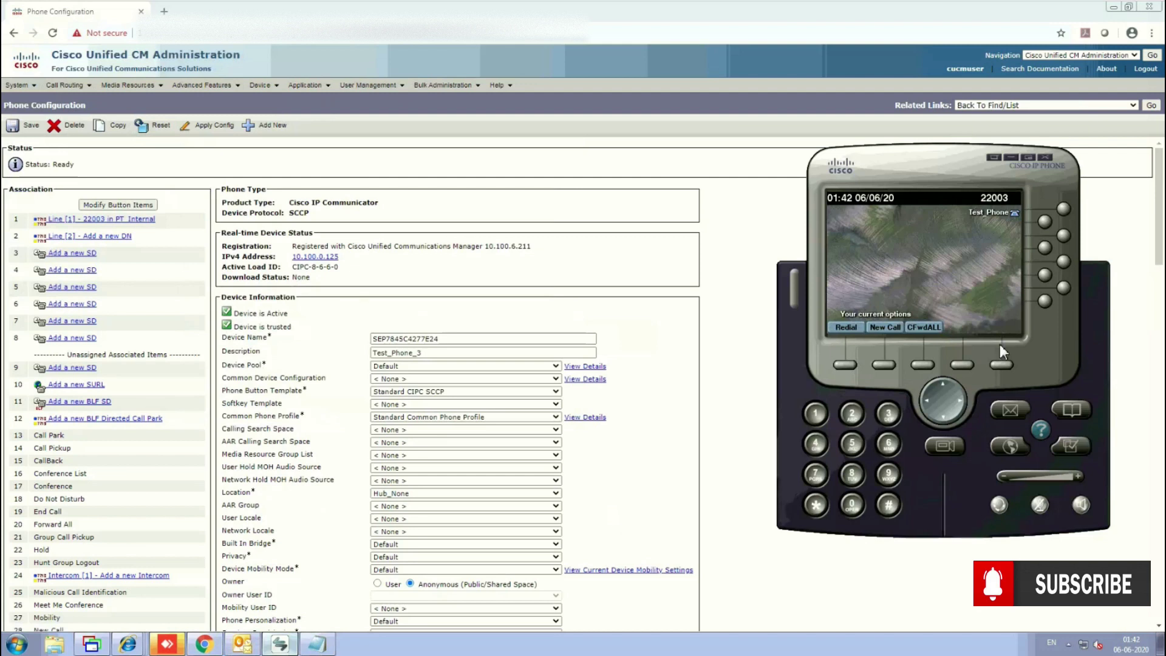
Attempt an Extension Mobility login on IP Communicator as user 22006 with a PIN.
{"action": "left_click", "coordinate": [1010, 448]}
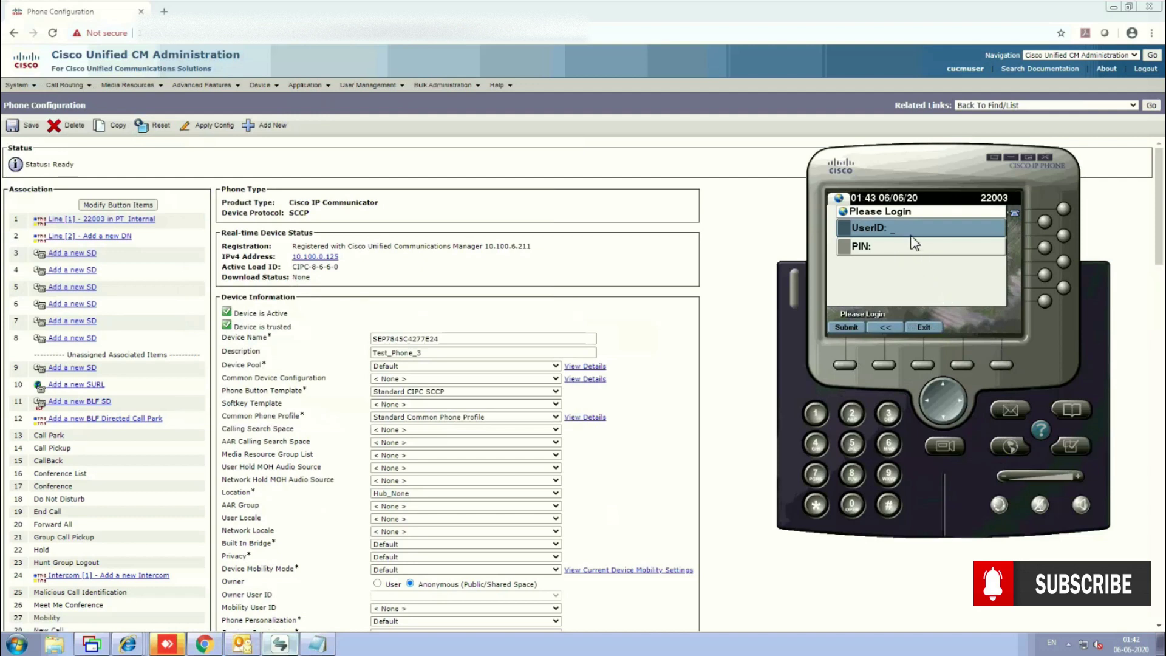
{"action": "key", "text": "2"}
{"action": "key", "text": "2"}
{"action": "key", "text": "2"}
{"action": "key", "text": "2"}
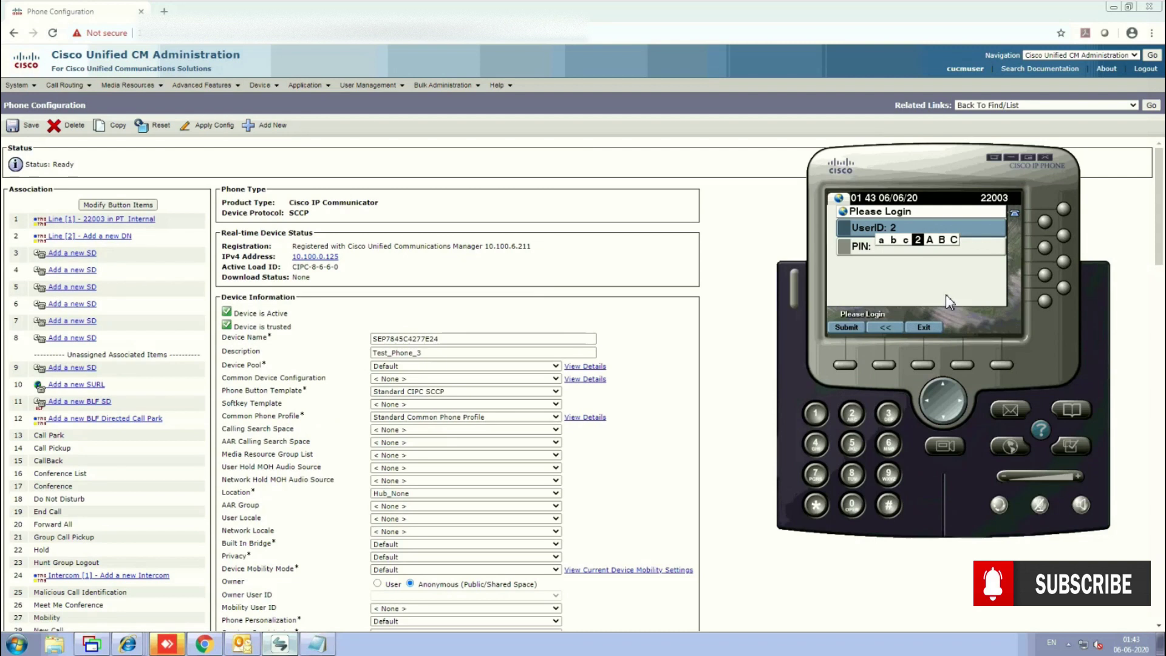
{"action": "key", "text": "2"}
{"action": "key", "text": "2"}
{"action": "key", "text": "2"}
{"action": "key", "text": "2"}
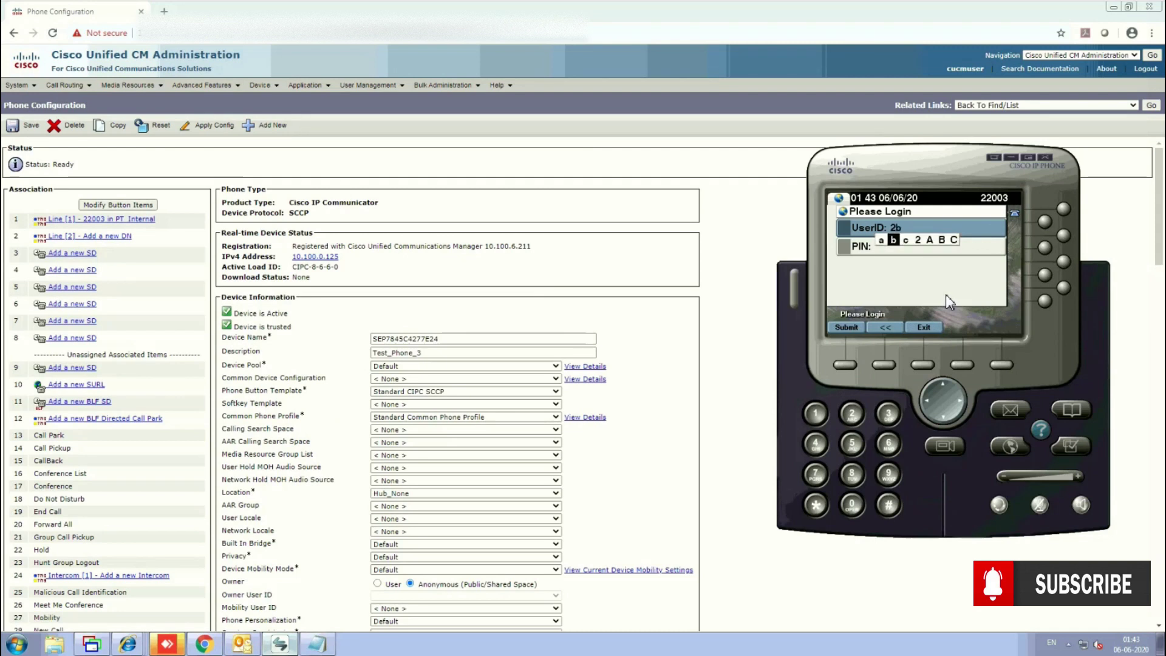
{"action": "key", "text": "0"}
{"action": "key", "text": "0"}
{"action": "key", "text": "0"}
{"action": "key", "text": "0"}
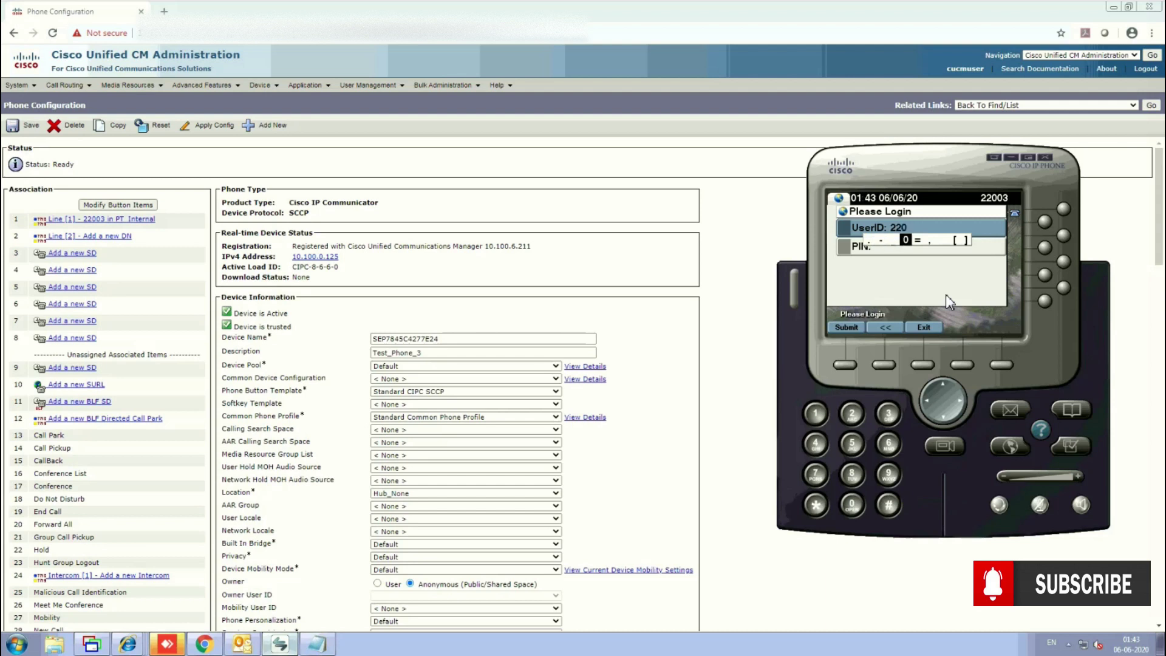
{"action": "key", "text": "0"}
{"action": "key", "text": "0"}
{"action": "key", "text": "0"}
{"action": "key", "text": "0"}
{"action": "key", "text": "0"}
{"action": "key", "text": "0"}
{"action": "key", "text": "0"}
{"action": "key", "text": "0"}
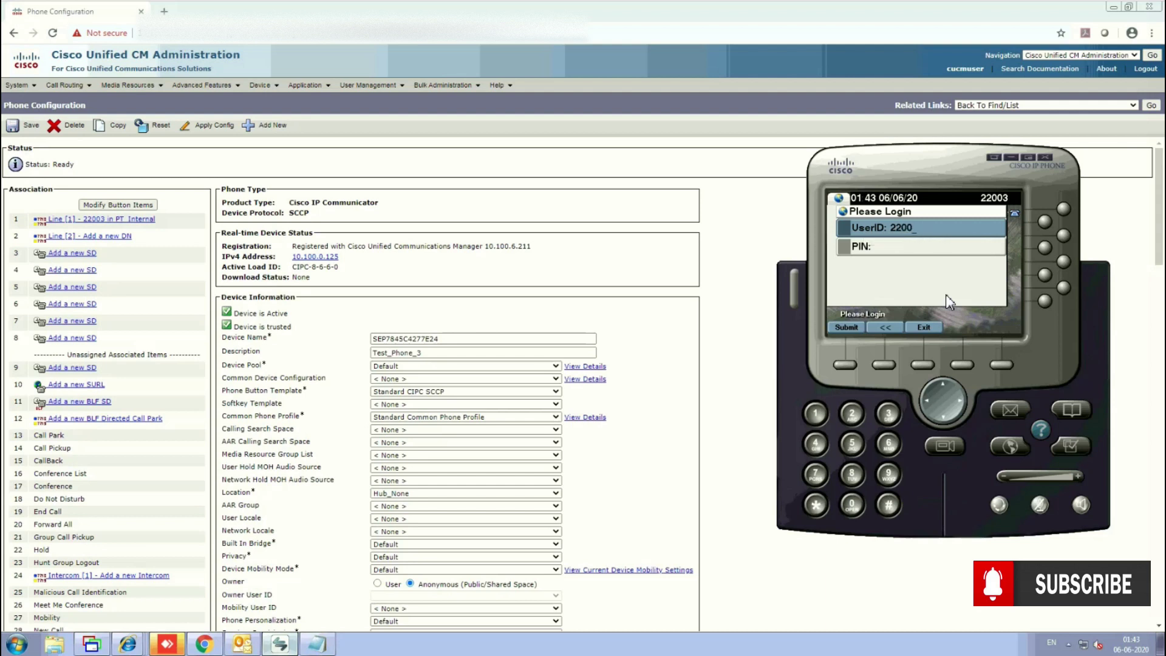
{"action": "key", "text": "6"}
{"action": "key", "text": "6"}
{"action": "key", "text": "6"}
{"action": "key", "text": "6"}
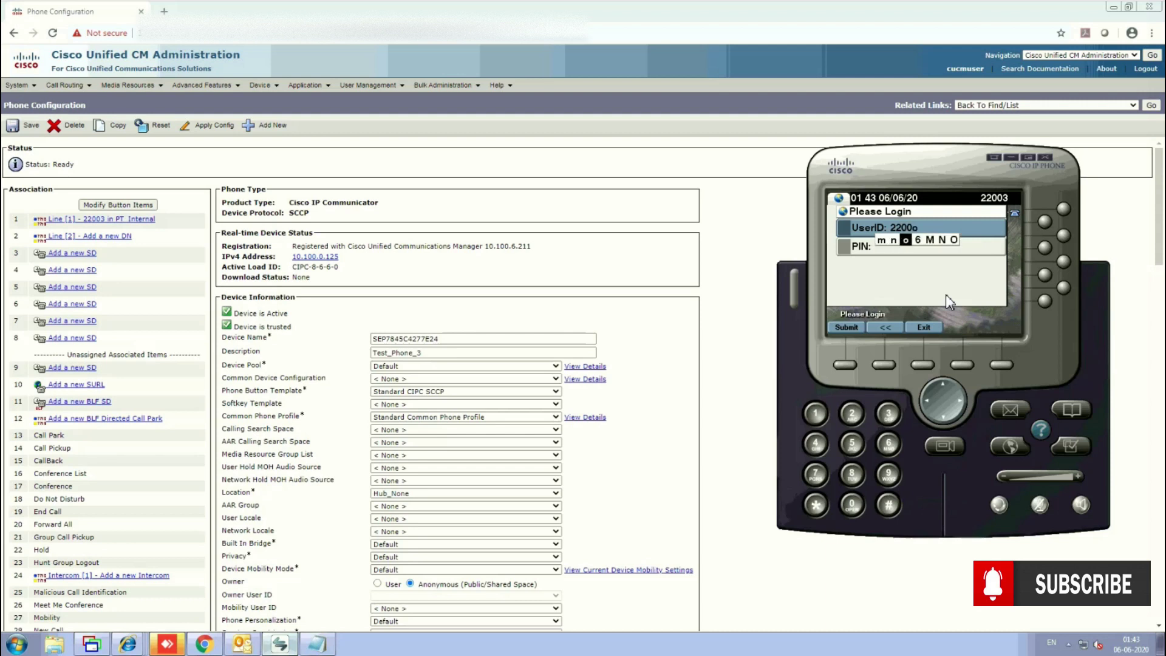
{"action": "left_click", "coordinate": [936, 251]}
{"action": "type", "text": "12"}
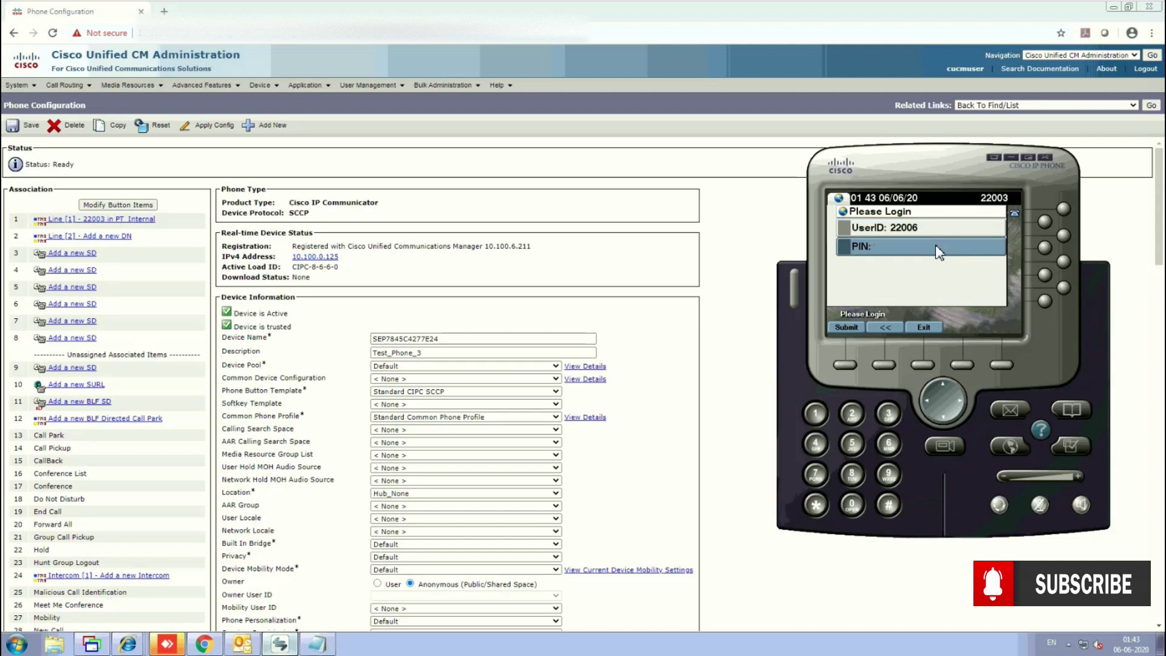
{"action": "type", "text": "345"}
{"action": "left_click", "coordinate": [843, 328]}
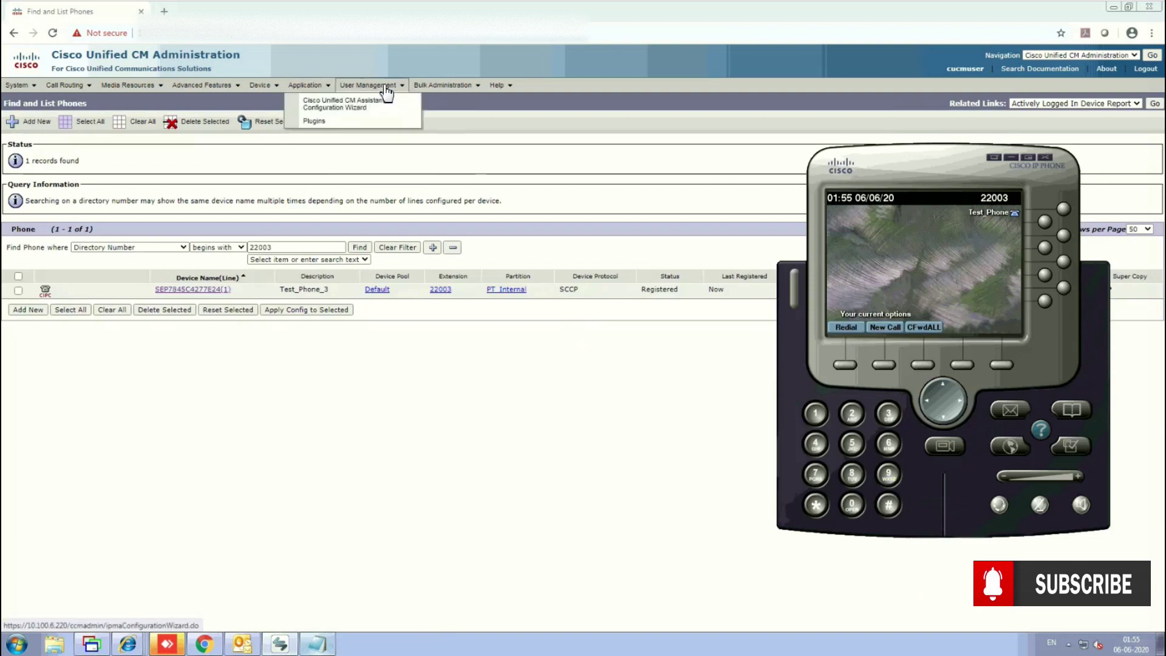
Add Extension_Profile to user 22006's Extension Mobility controlled profiles, save, and show IP Communicator.
{"action": "mouse_move", "coordinate": [386, 98]}
{"action": "left_click", "coordinate": [372, 115]}
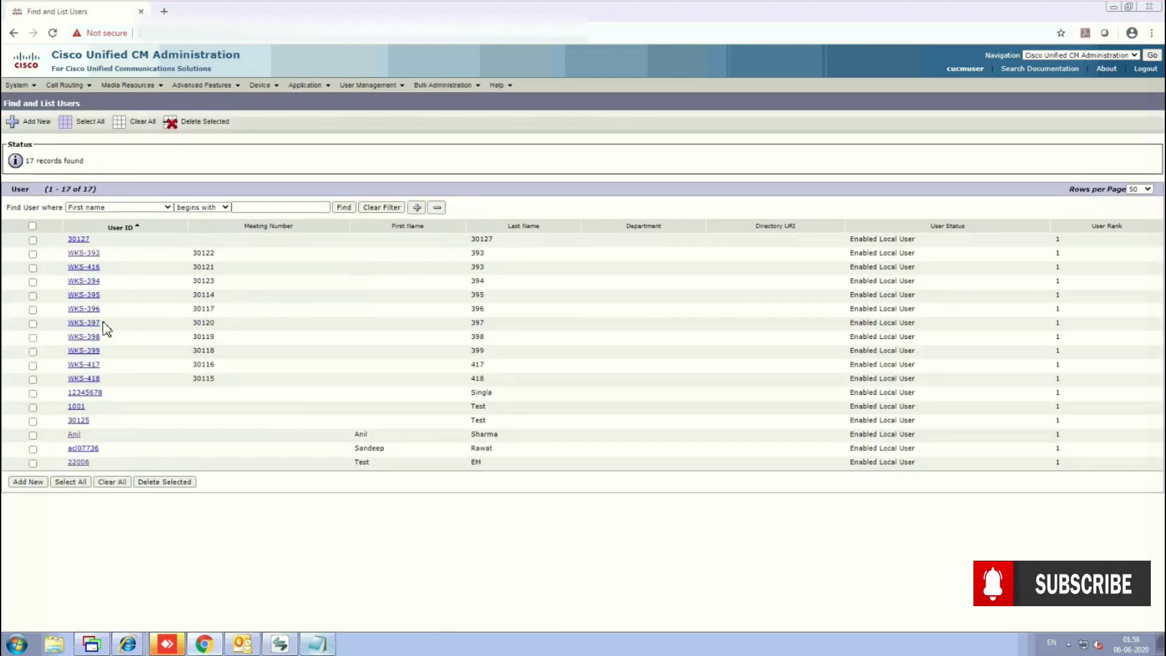
{"action": "left_click", "coordinate": [79, 463]}
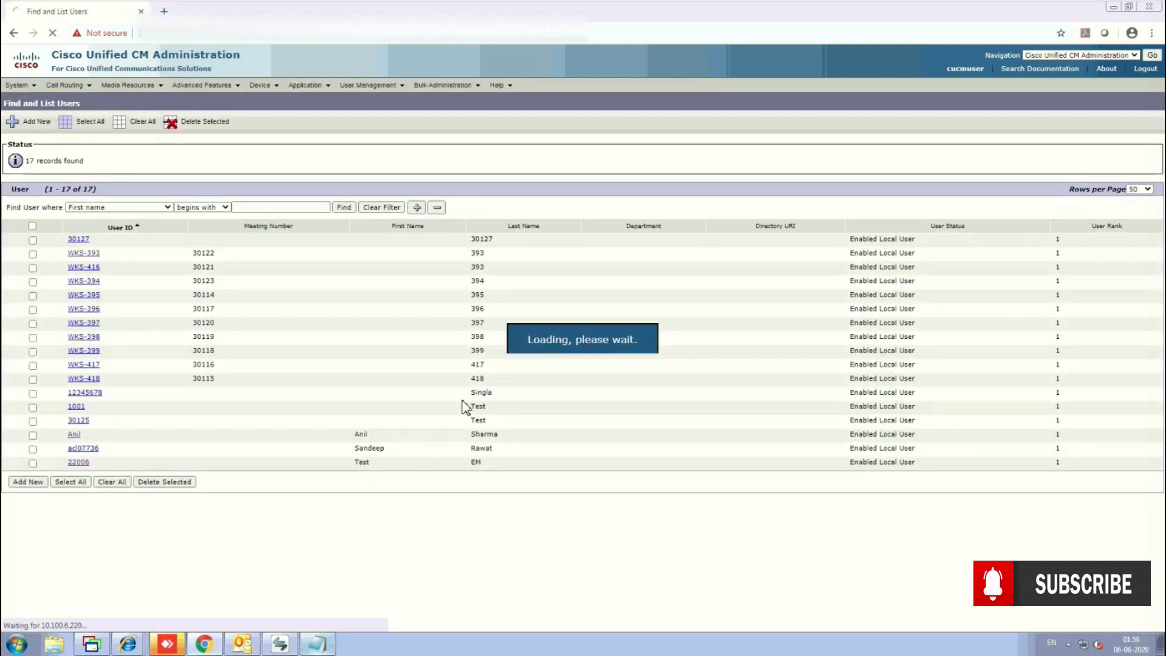
{"action": "scroll", "coordinate": [338, 373], "scroll_direction": "down", "scroll_amount": 15}
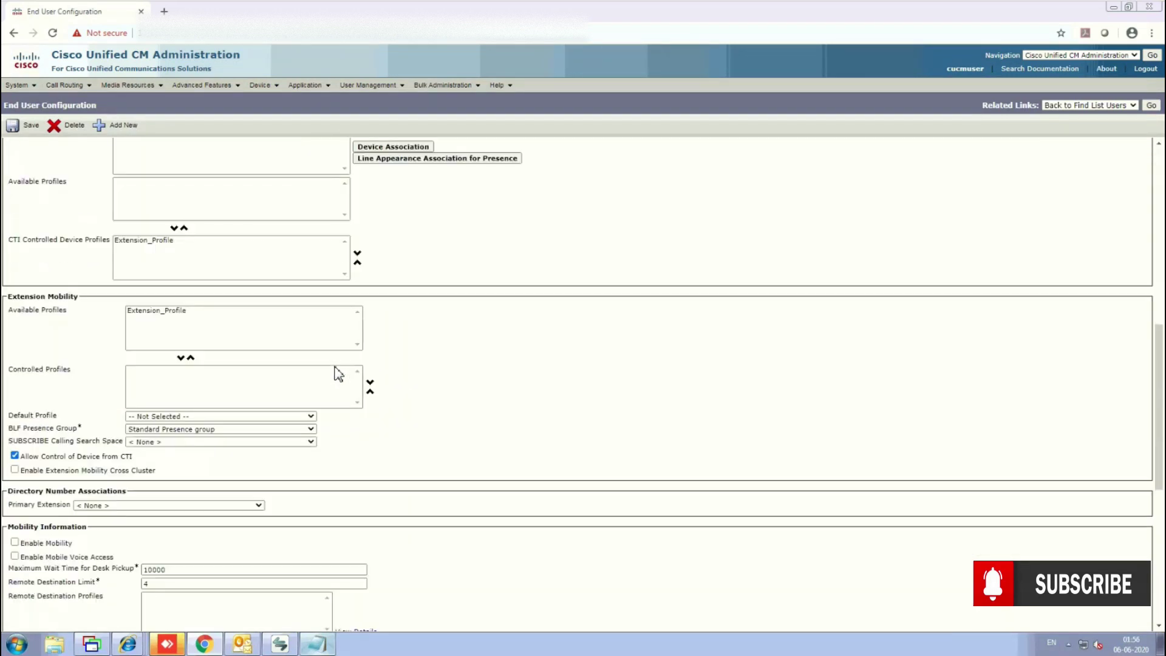
{"action": "scroll", "coordinate": [338, 373], "scroll_direction": "up", "scroll_amount": 1}
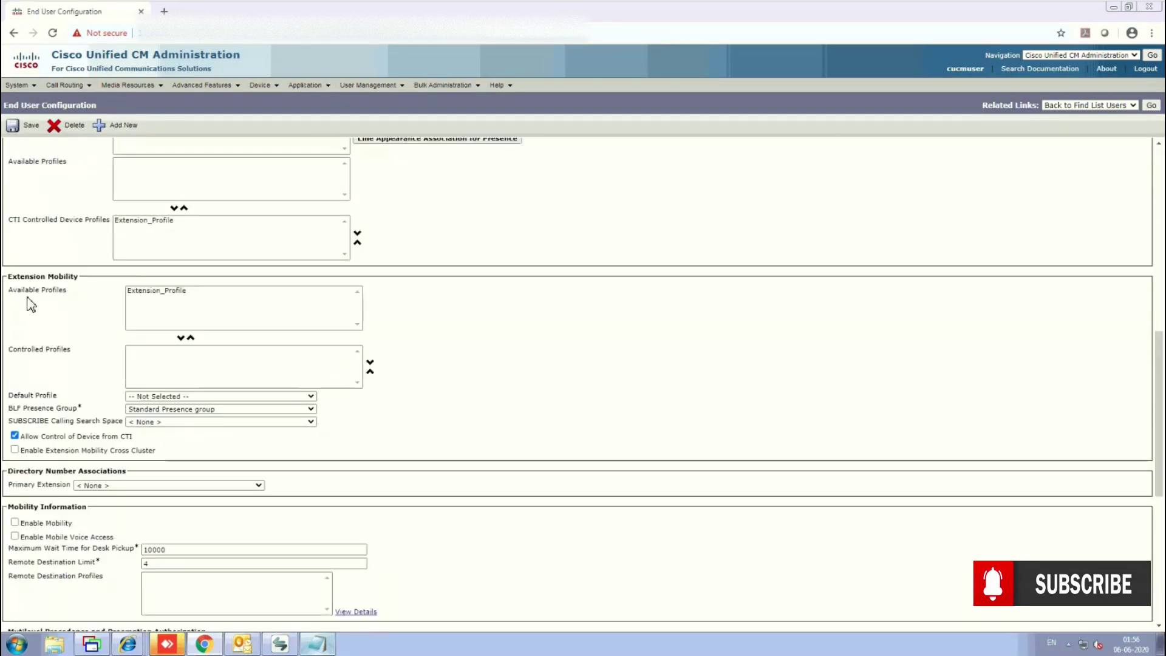
{"action": "left_click", "coordinate": [152, 294]}
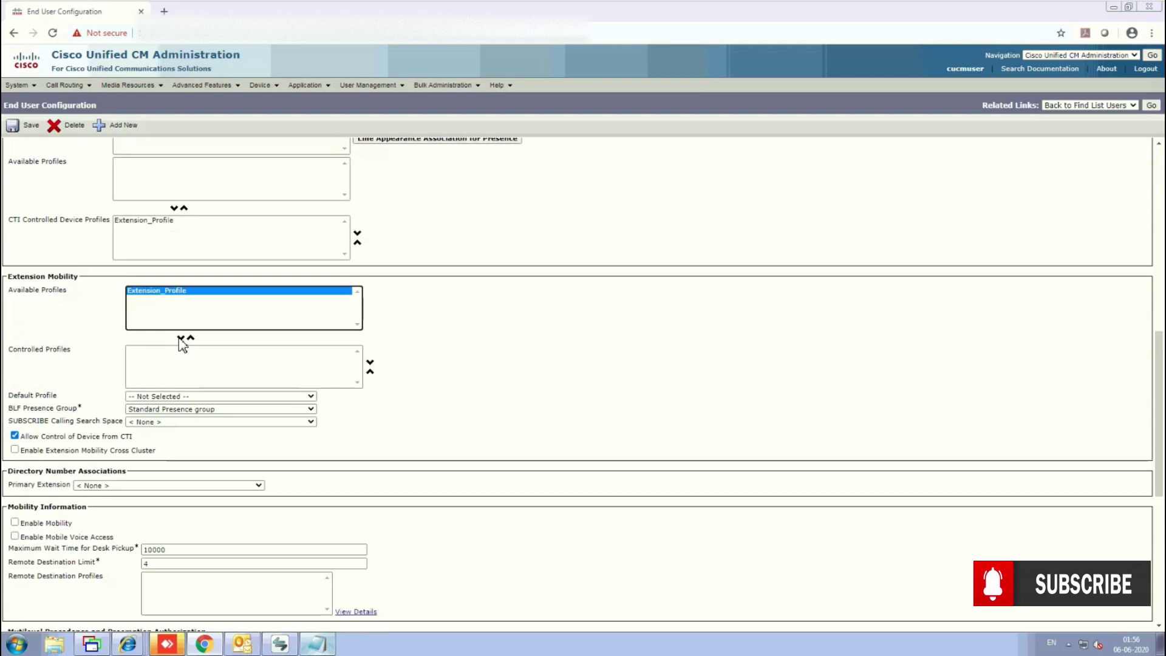
{"action": "left_click", "coordinate": [180, 338]}
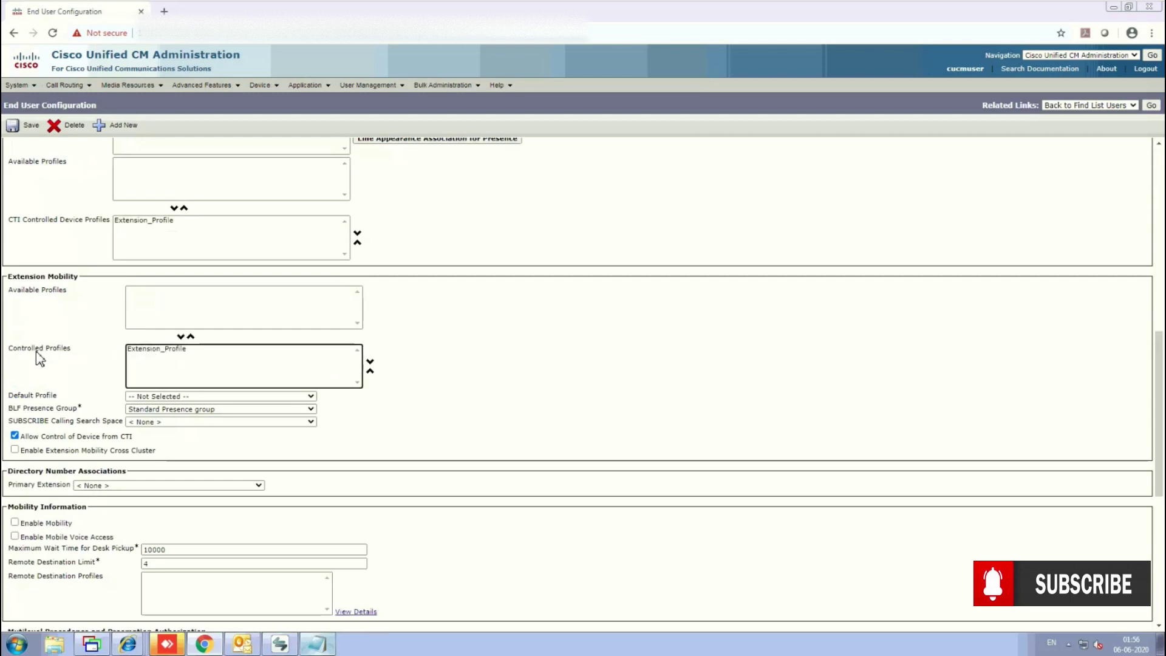
{"action": "left_click", "coordinate": [29, 128]}
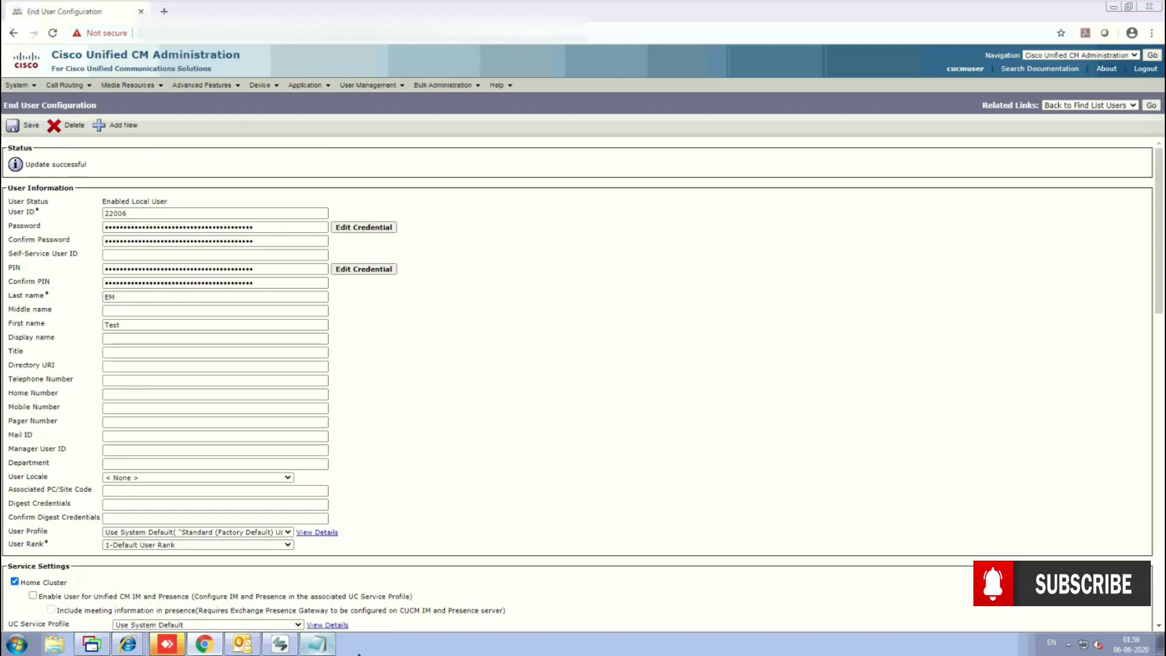
{"action": "left_click", "coordinate": [280, 643]}
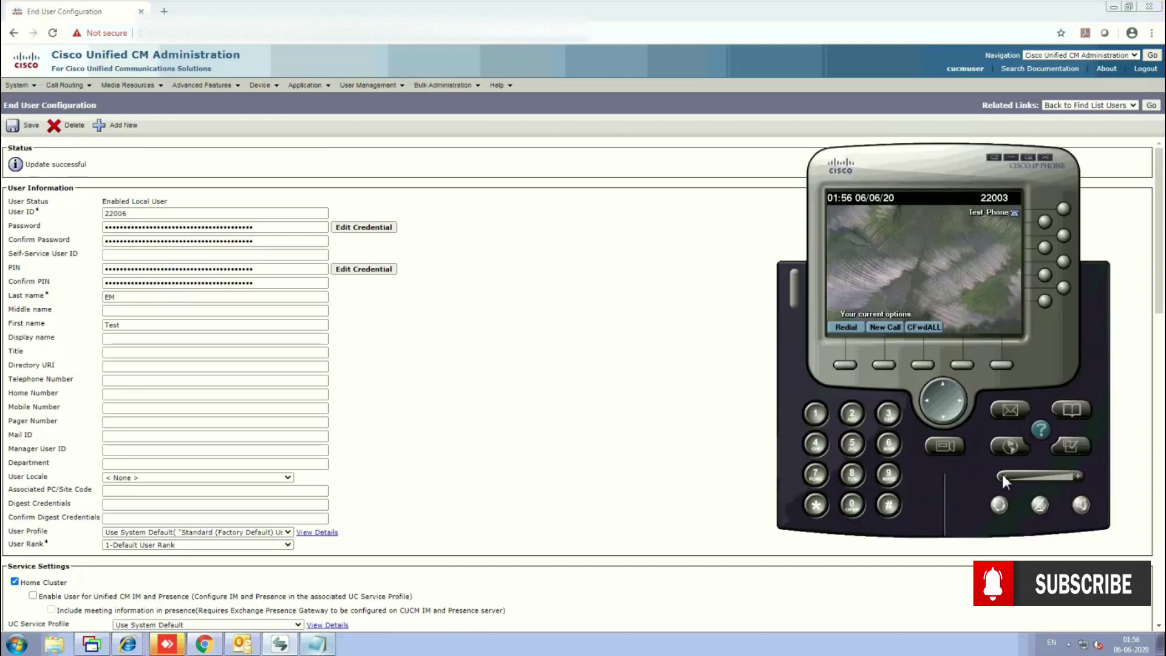
Log IP Communicator into Extension Mobility as user 22006 with the user's PIN.
{"action": "left_click", "coordinate": [1009, 447]}
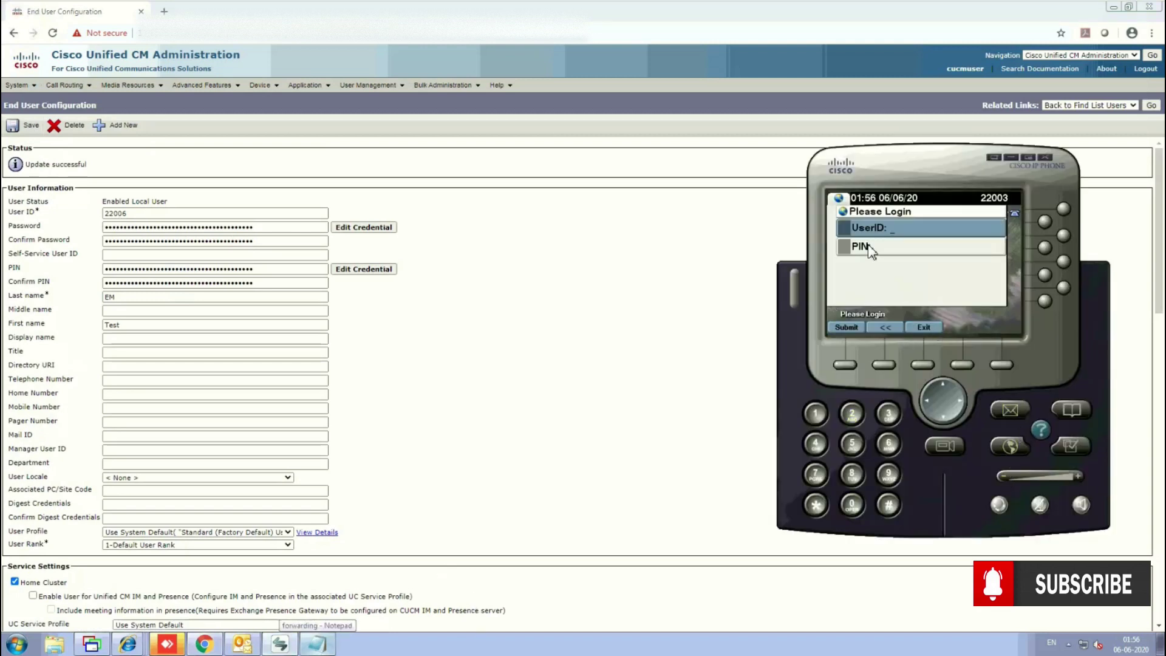
{"action": "key", "text": "2"}
{"action": "key", "text": "2"}
{"action": "key", "text": "2"}
{"action": "key", "text": "2"}
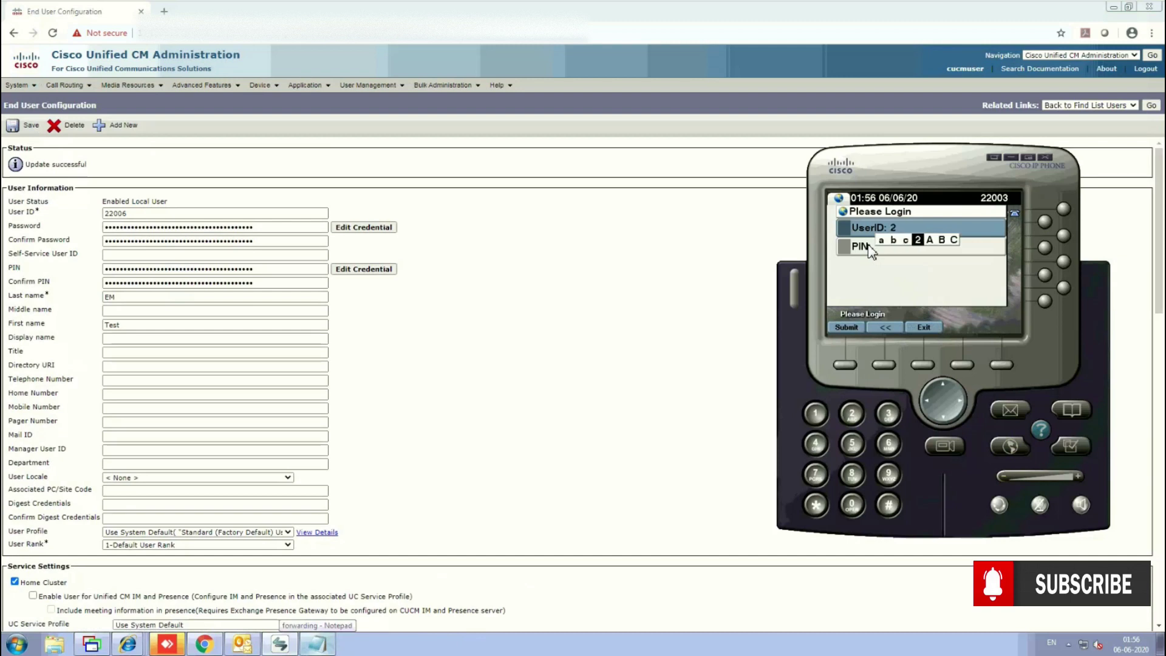
{"action": "key", "text": "2"}
{"action": "key", "text": "2"}
{"action": "key", "text": "2"}
{"action": "key", "text": "2"}
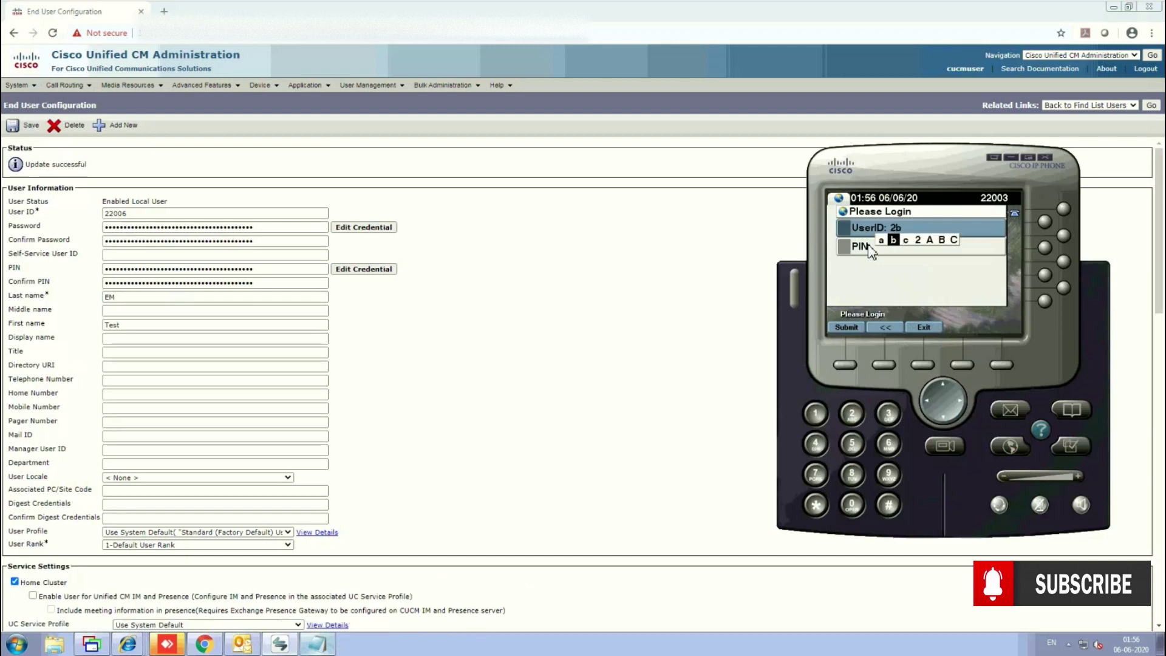
{"action": "key", "text": "0"}
{"action": "key", "text": "0"}
{"action": "key", "text": "0"}
{"action": "key", "text": "0"}
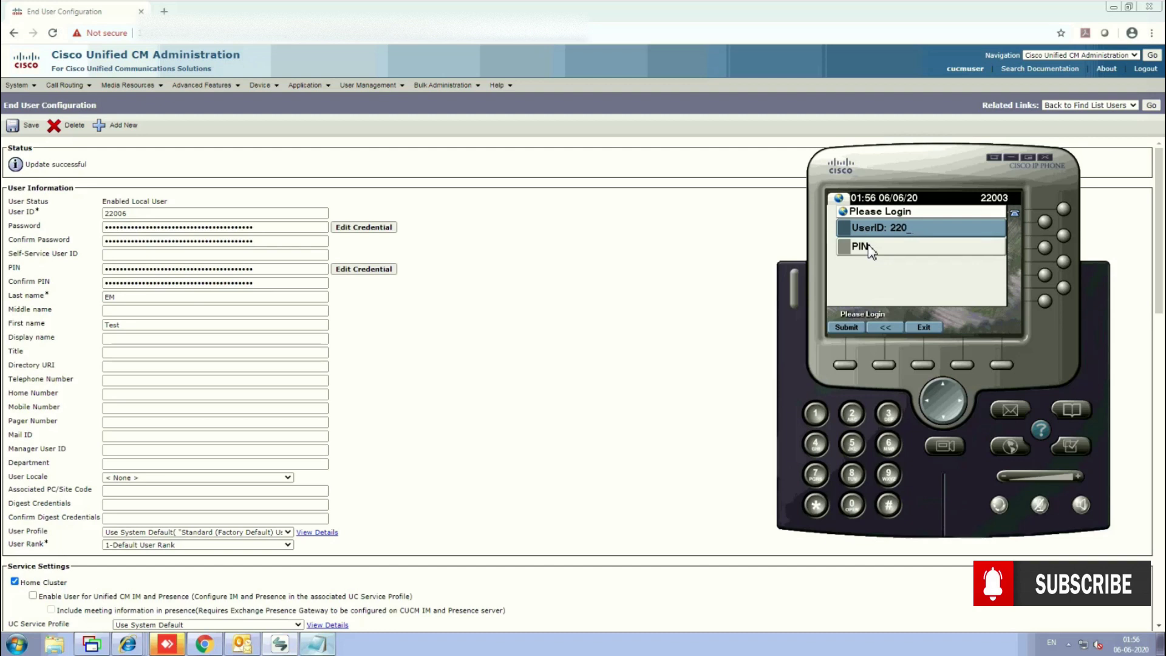
{"action": "key", "text": "0"}
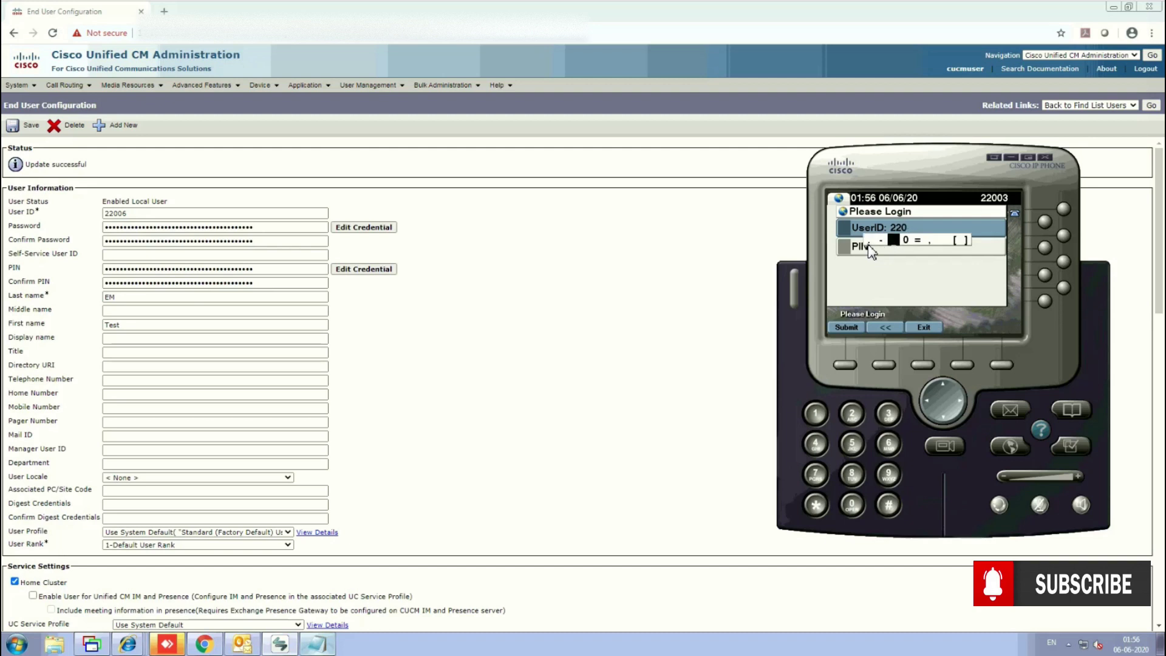
{"action": "key", "text": "6"}
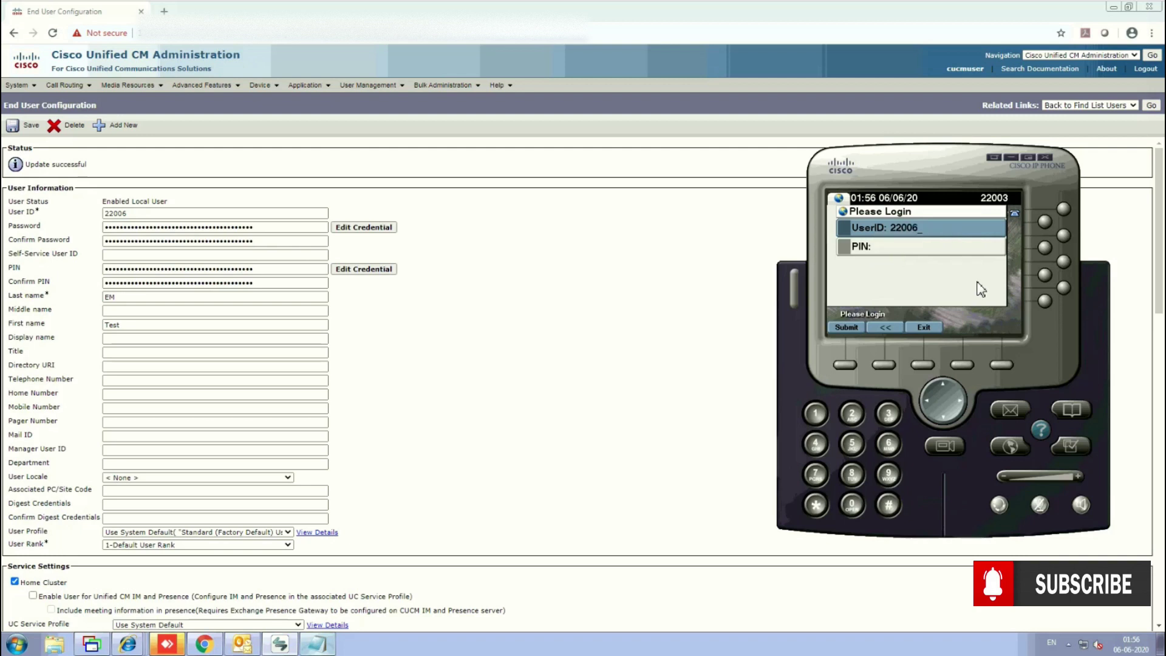
{"action": "key", "text": "Down"}
{"action": "type", "text": "12"}
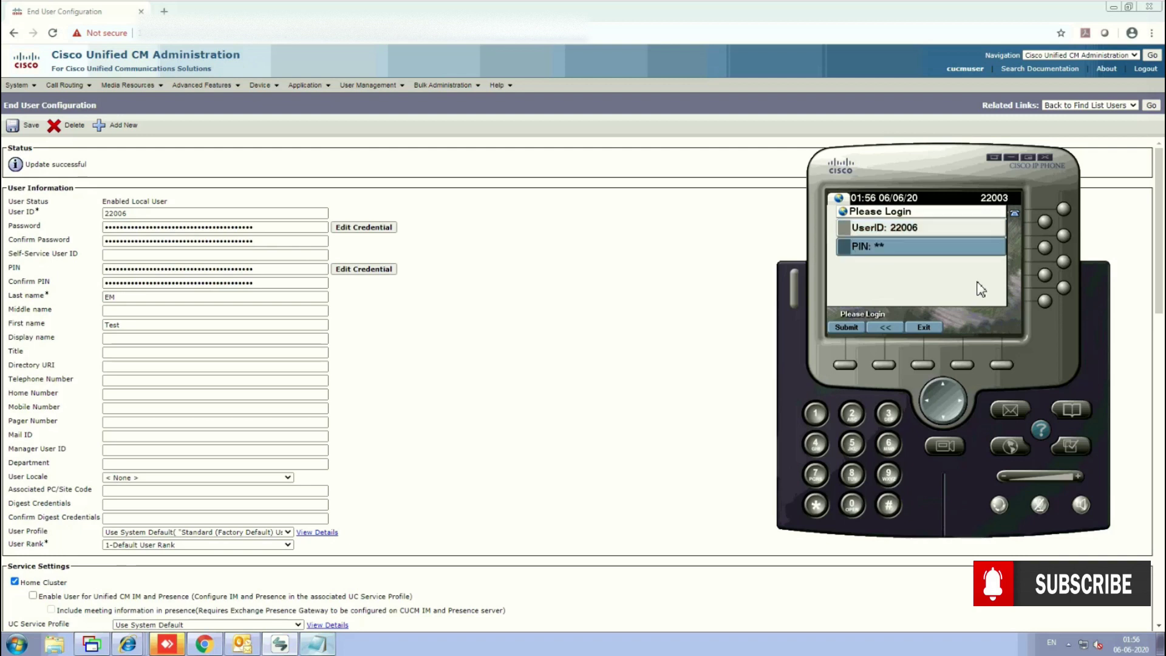
{"action": "type", "text": "5"}
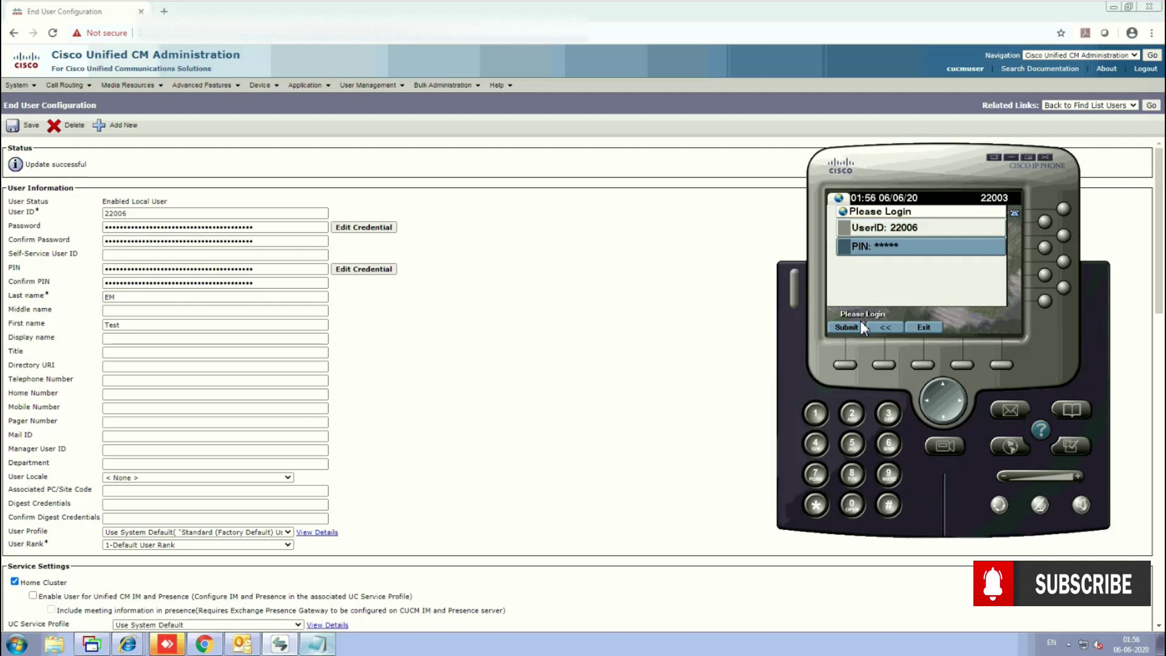
{"action": "left_click", "coordinate": [853, 326]}
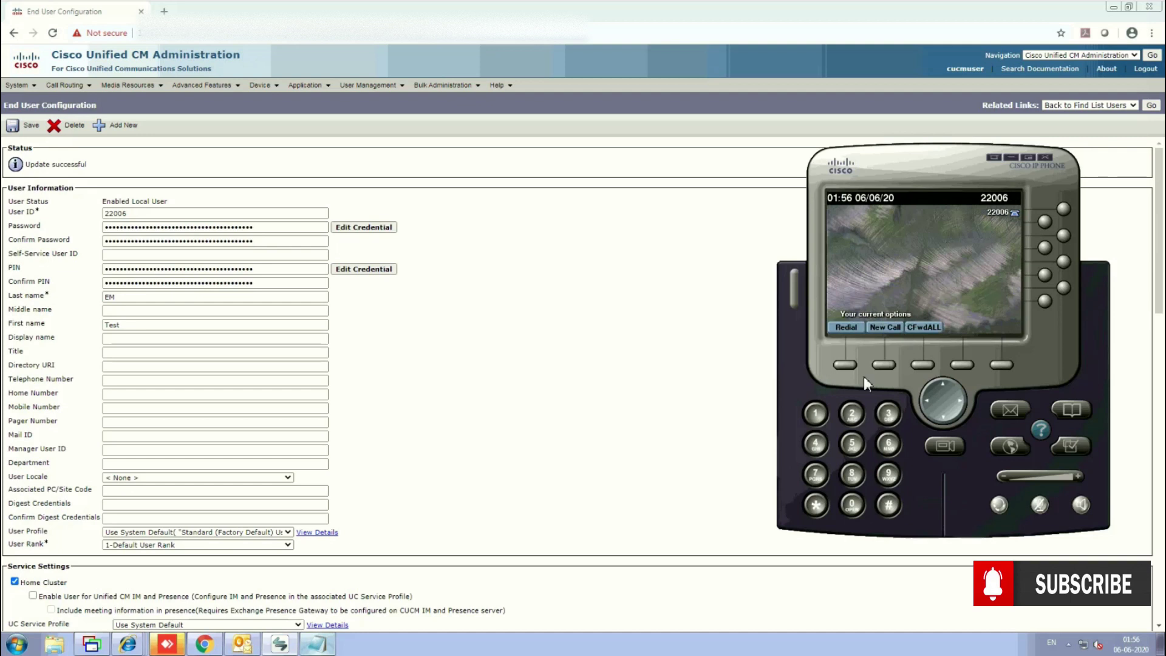
Place a test call from the logged-in 22006 phone to Test_Phone_2, then end it.
{"action": "left_click", "coordinate": [852, 413]}
{"action": "left_click", "coordinate": [852, 414]}
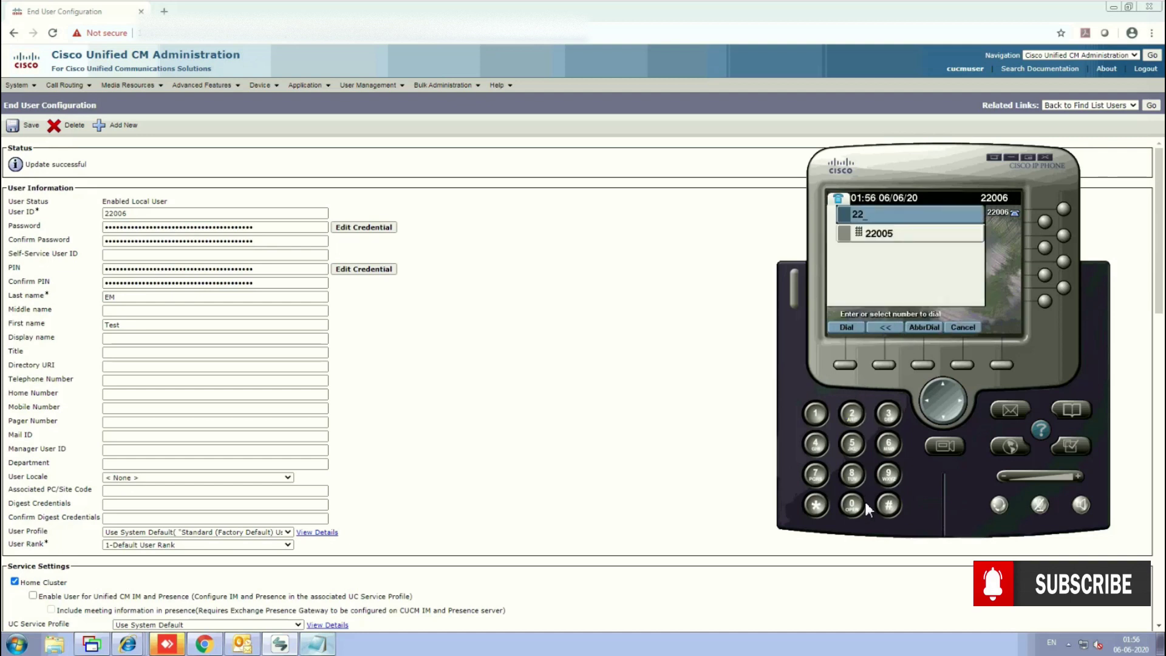
{"action": "left_click", "coordinate": [852, 505]}
{"action": "left_click", "coordinate": [852, 504]}
{"action": "key", "text": "4"}
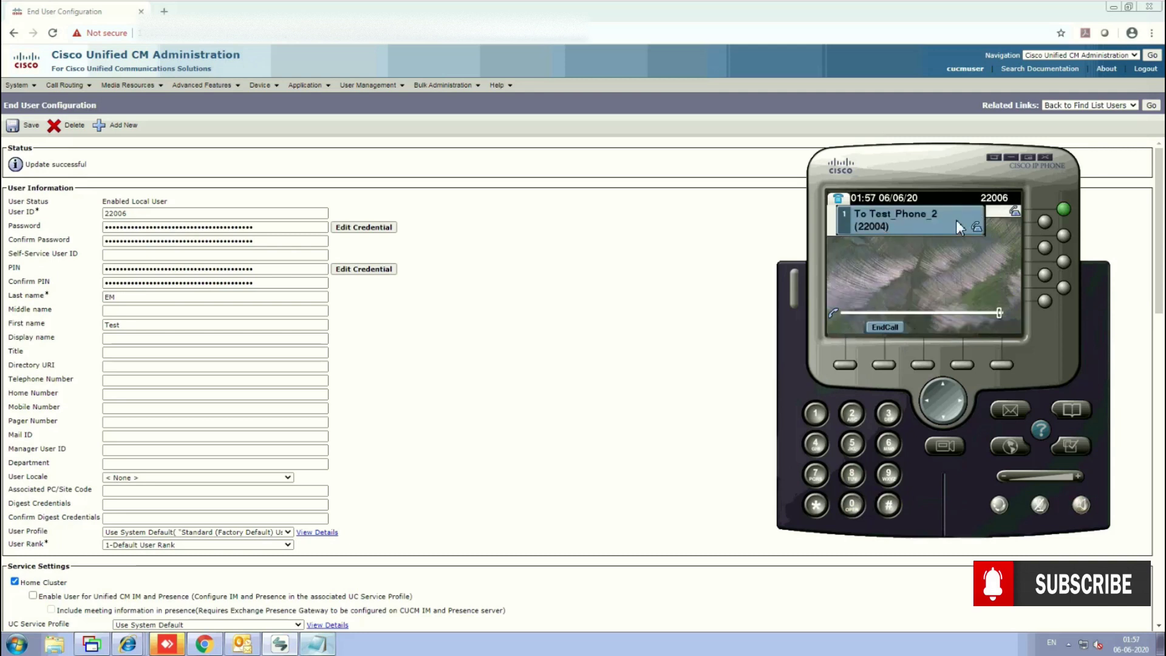
{"action": "left_click", "coordinate": [886, 328]}
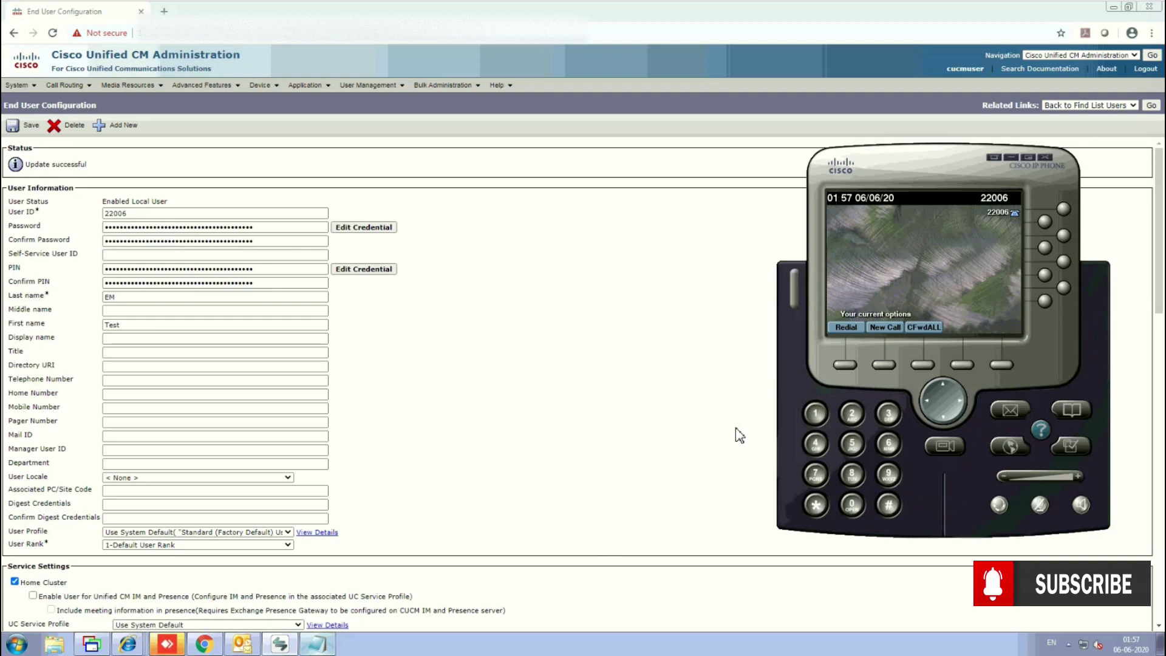
Redial Test_Phone_2 and hang up, then dial 22005 again and view the receiving phone's desktop.
{"action": "left_click", "coordinate": [851, 328]}
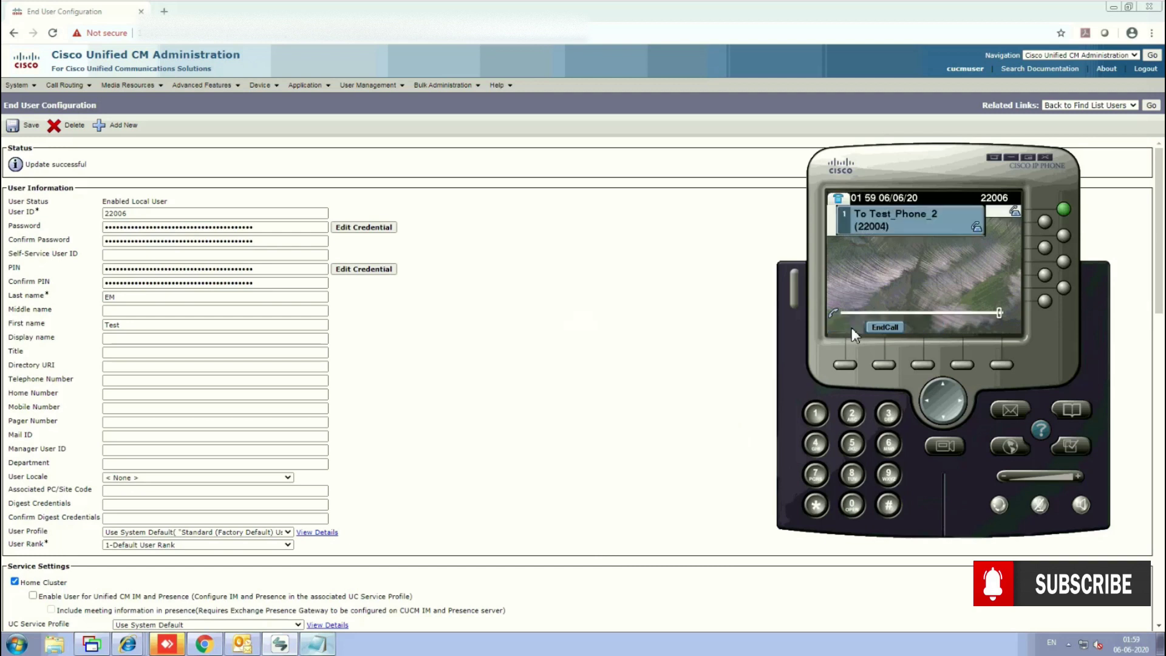
{"action": "left_click", "coordinate": [887, 327]}
{"action": "double_click", "coordinate": [852, 414]}
{"action": "double_click", "coordinate": [852, 510]}
{"action": "left_click", "coordinate": [854, 443]}
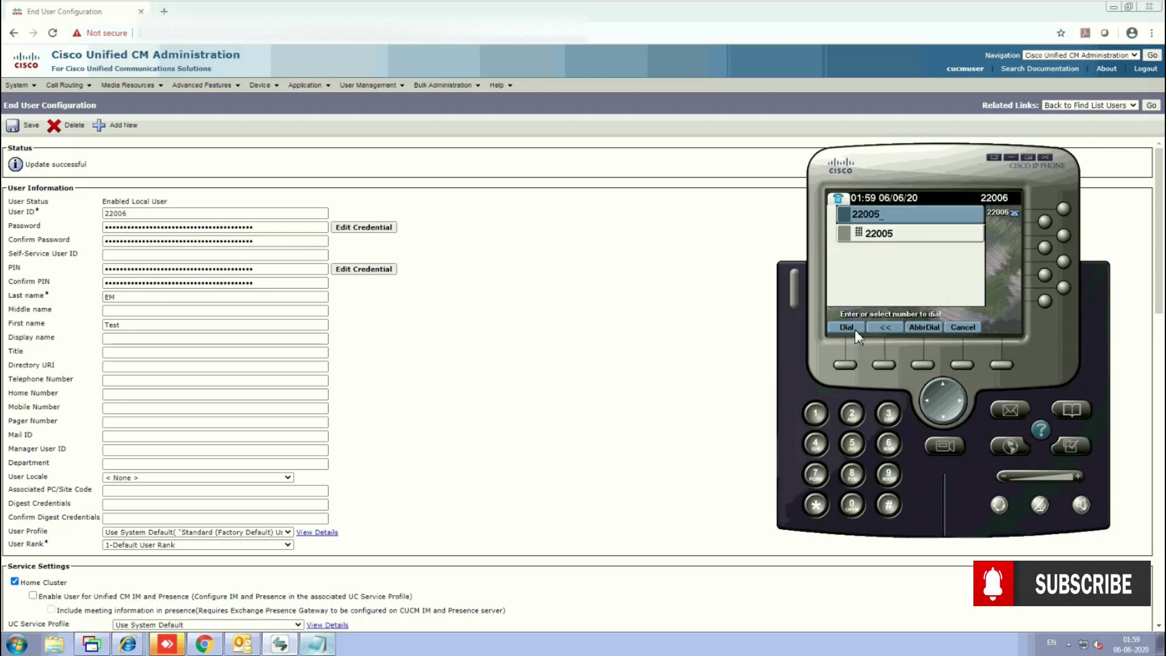
{"action": "left_click", "coordinate": [854, 329]}
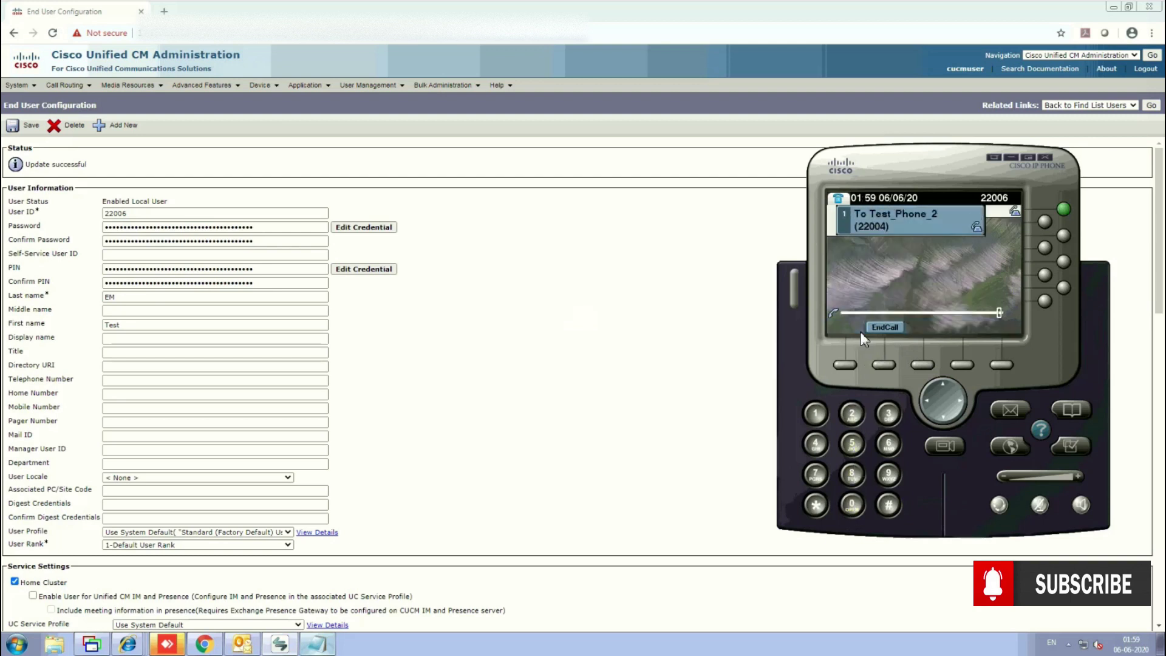
{"action": "left_click", "coordinate": [562, 604]}
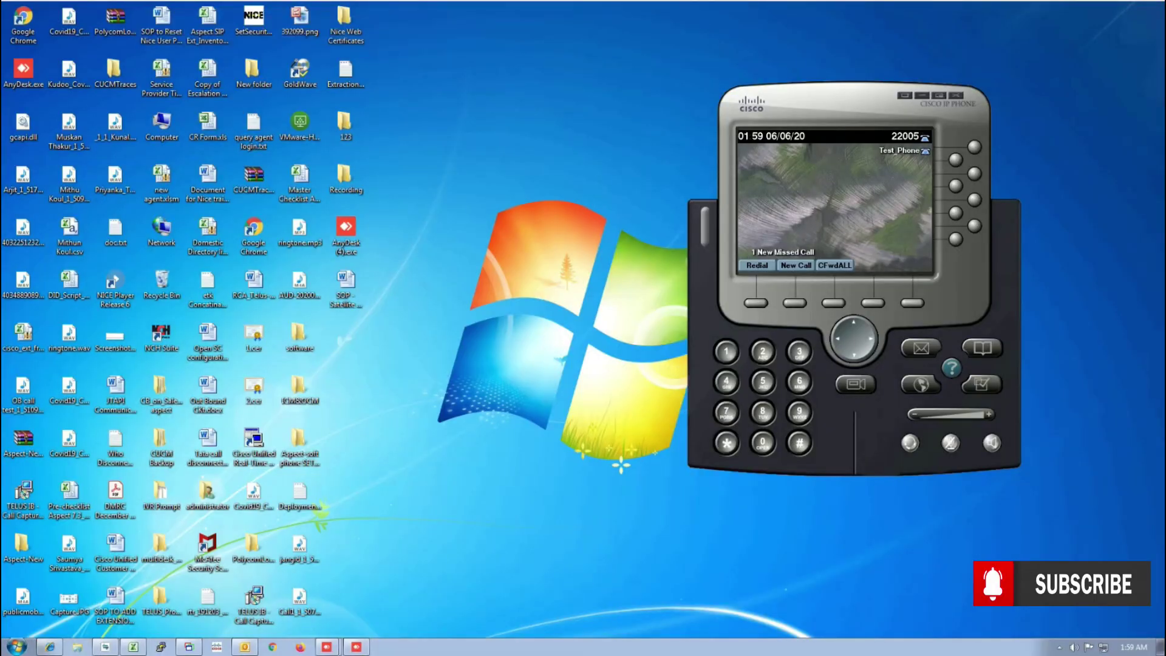
Check the receiving phone's desktop, then return to the administration session.
{"action": "mouse_move", "coordinate": [341, 647]}
{"action": "left_click", "coordinate": [477, 603]}
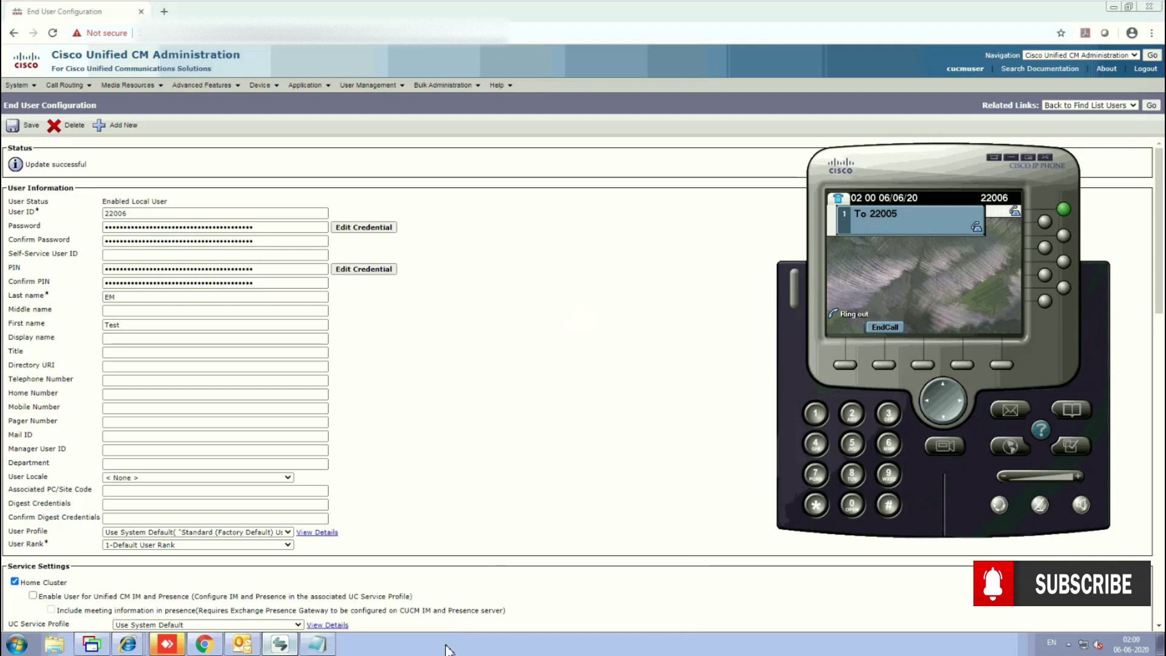
{"action": "left_click", "coordinate": [521, 638]}
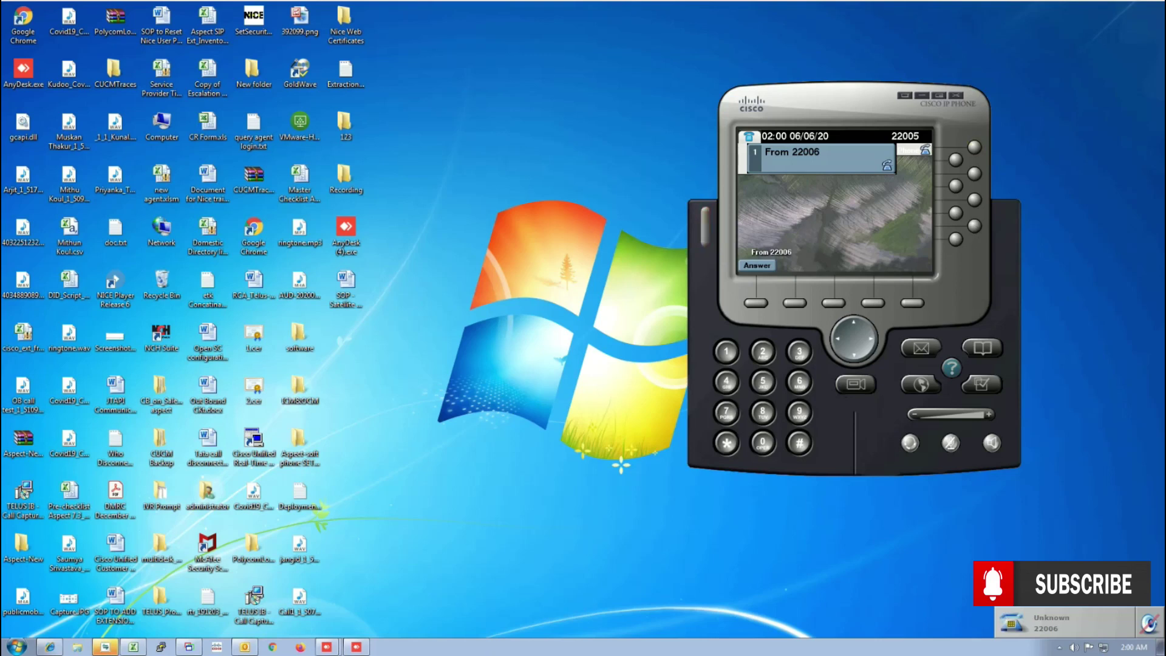
{"action": "mouse_move", "coordinate": [498, 644]}
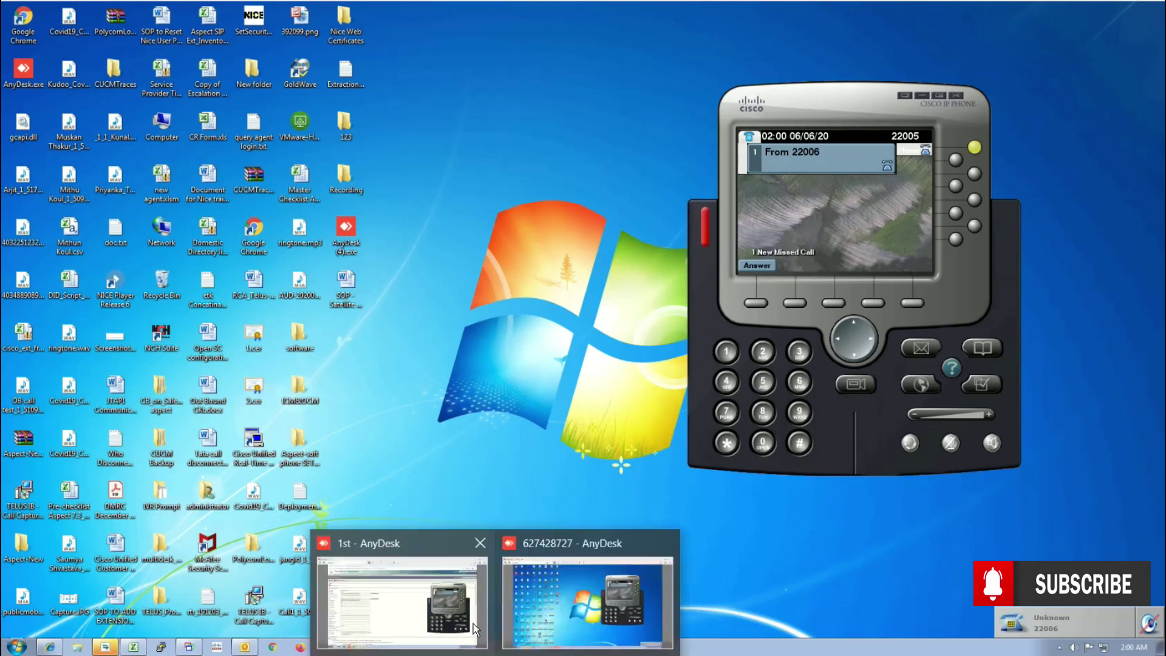
{"action": "left_click", "coordinate": [473, 624]}
Hang up the second test call to 22005 and log out of CUCM Administration.
{"action": "left_click", "coordinate": [883, 328]}
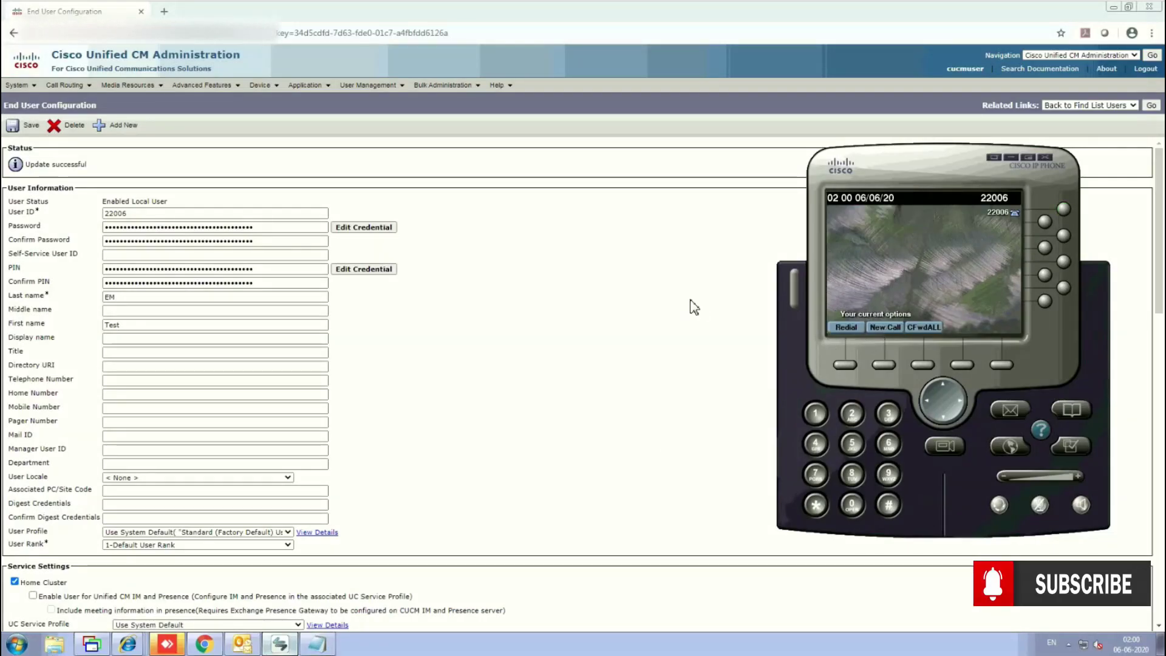
{"action": "left_click", "coordinate": [1143, 98]}
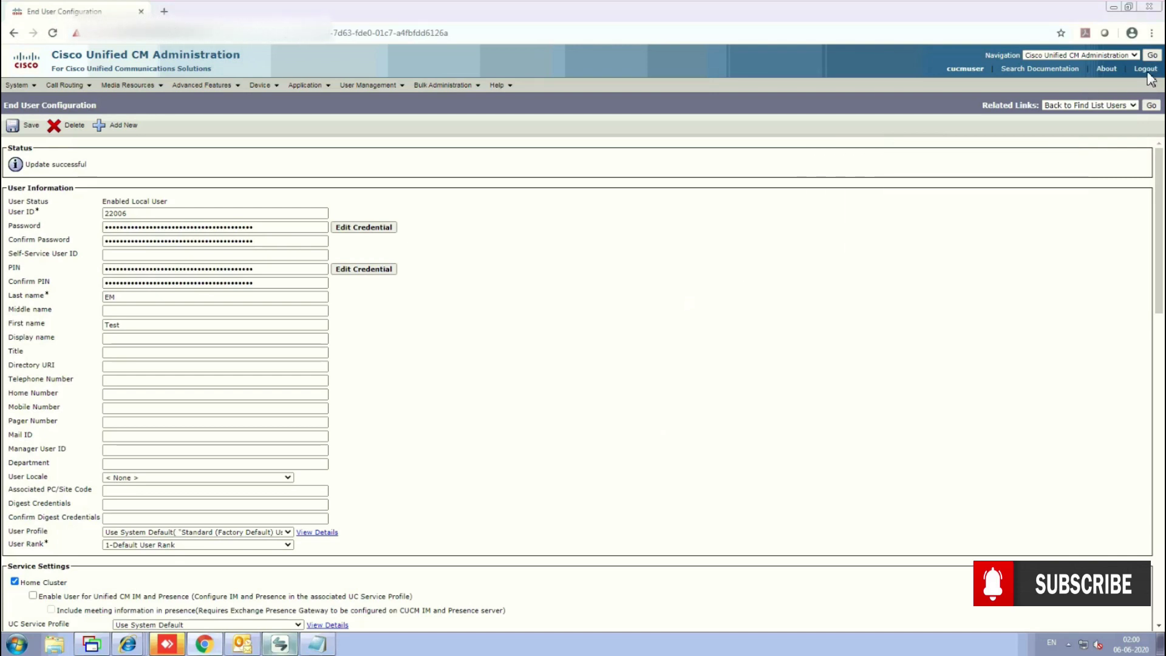
{"action": "left_click", "coordinate": [1145, 68]}
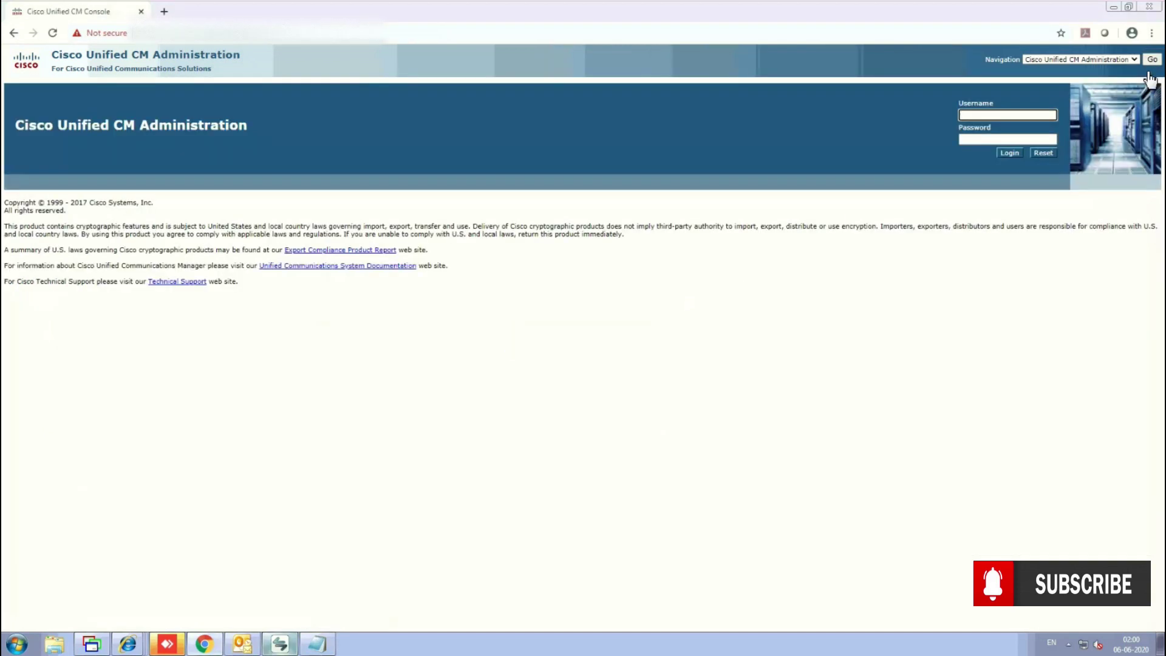